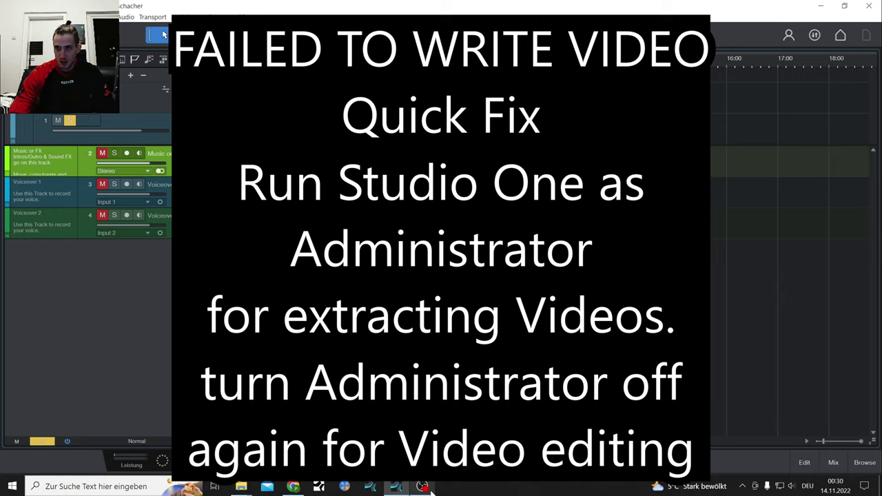
Step: Bring the OBS recorder forward and minimize it to uncover the desktop
{"action": "mouse_move", "coordinate": [425, 488]}
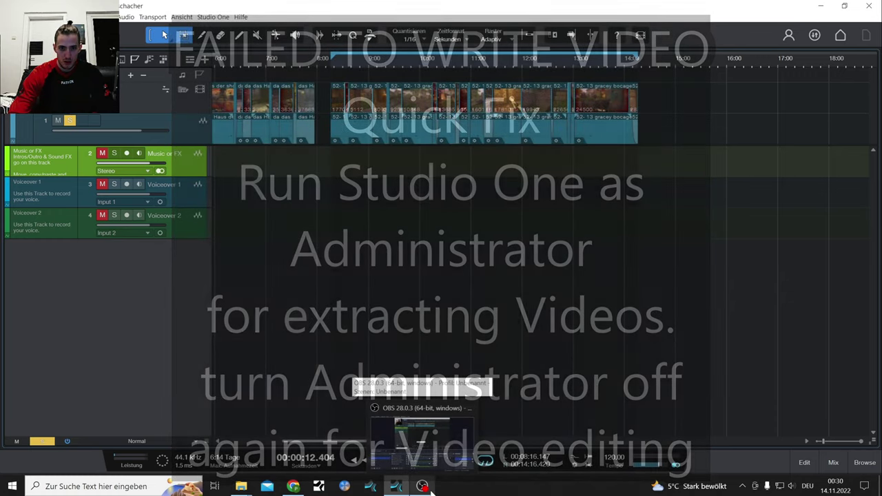
{"action": "left_click", "coordinate": [421, 445]}
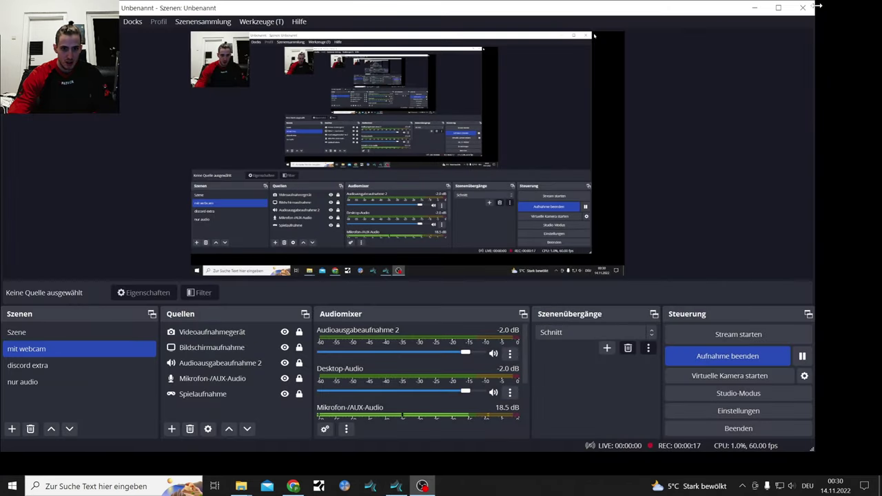
{"action": "left_click", "coordinate": [755, 8]}
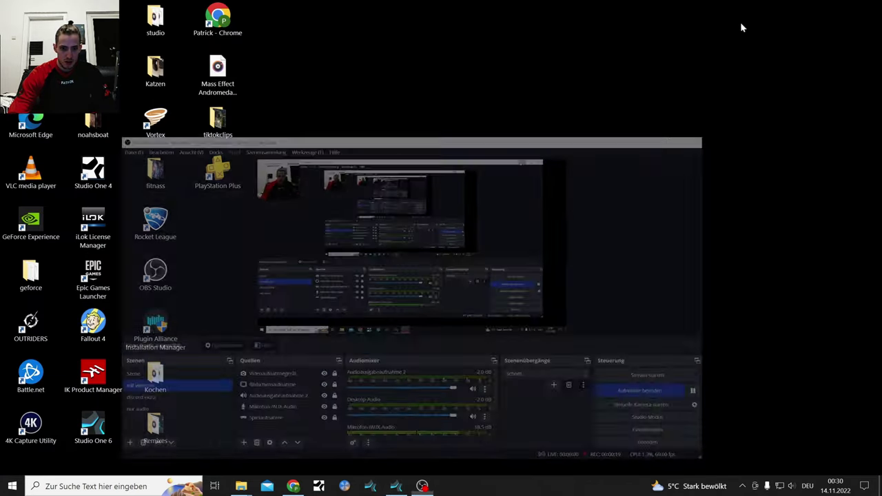
Step: View Screenshot (188) of the video-write error in Photos, then check the PreSonus forum page
{"action": "mouse_move", "coordinate": [245, 486]}
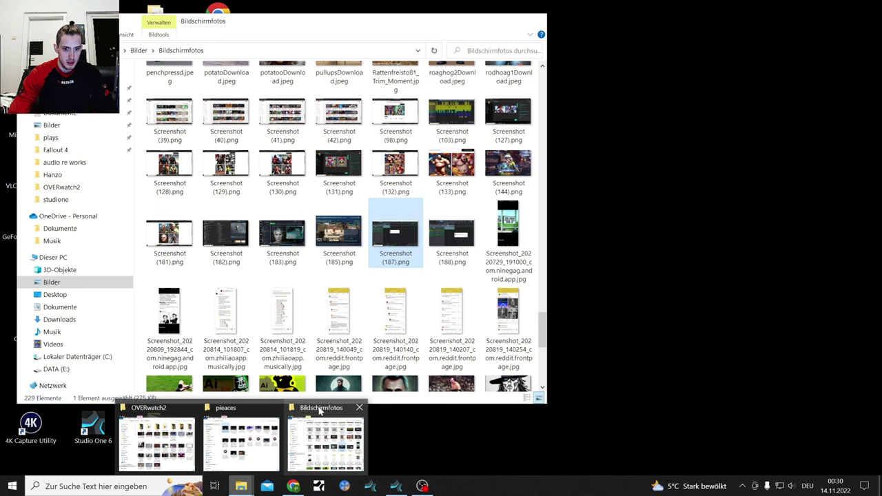
{"action": "left_click", "coordinate": [319, 410]}
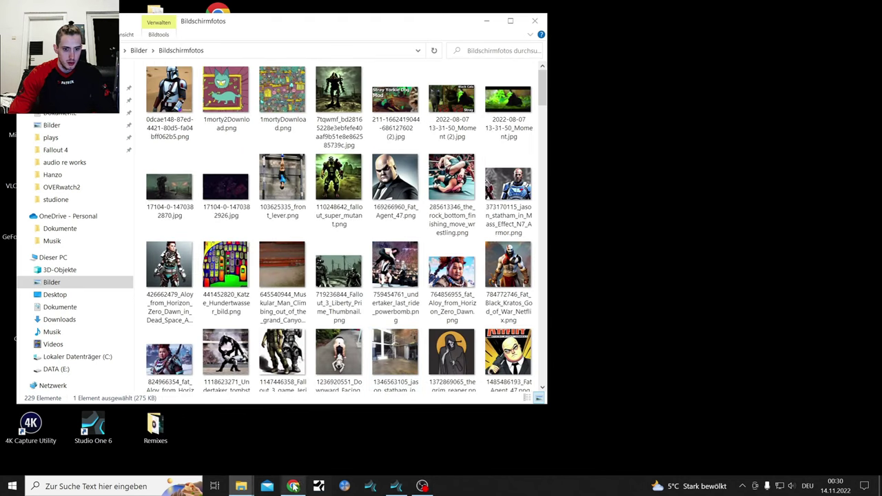
{"action": "left_click_drag", "start_coordinate": [543, 88], "coordinate": [524, 337]}
{"action": "double_click", "coordinate": [451, 230]}
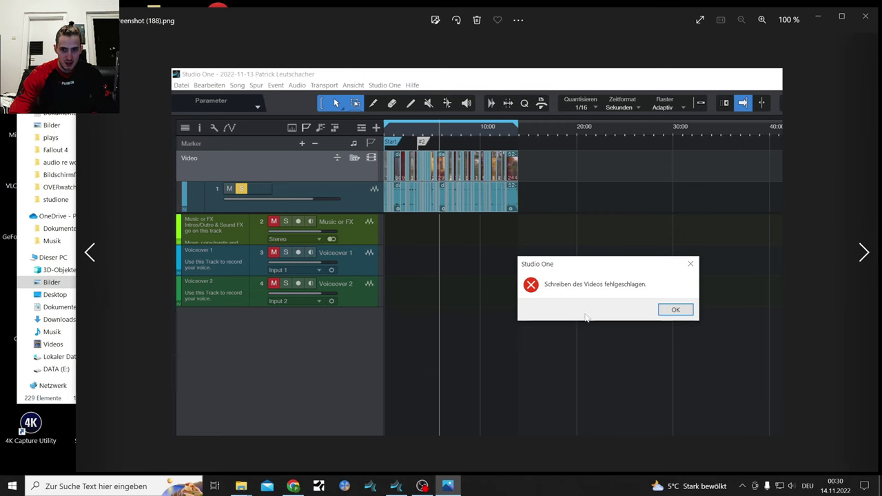
{"action": "left_click", "coordinate": [435, 20]}
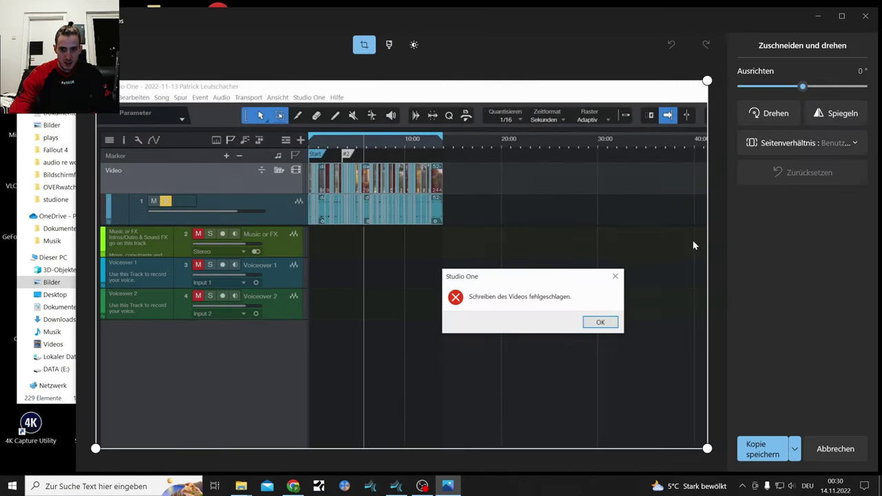
{"action": "left_click", "coordinate": [866, 15]}
{"action": "left_click", "coordinate": [293, 487]}
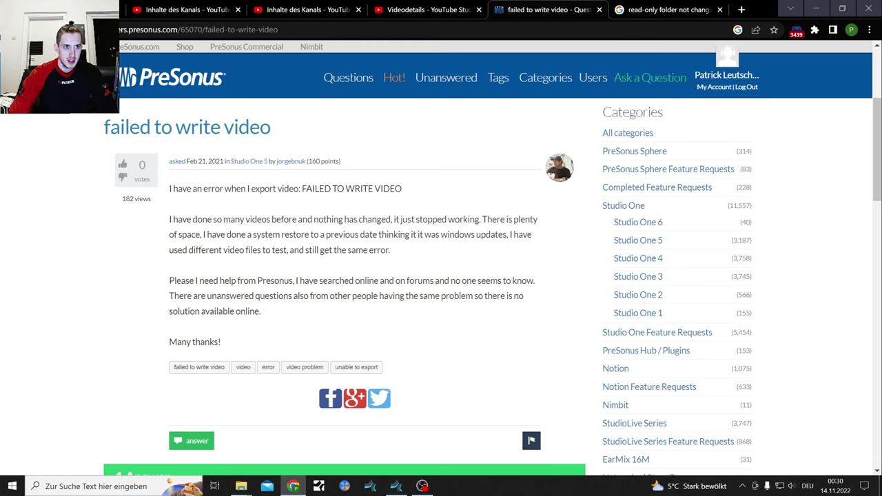
{"action": "left_click", "coordinate": [816, 9]}
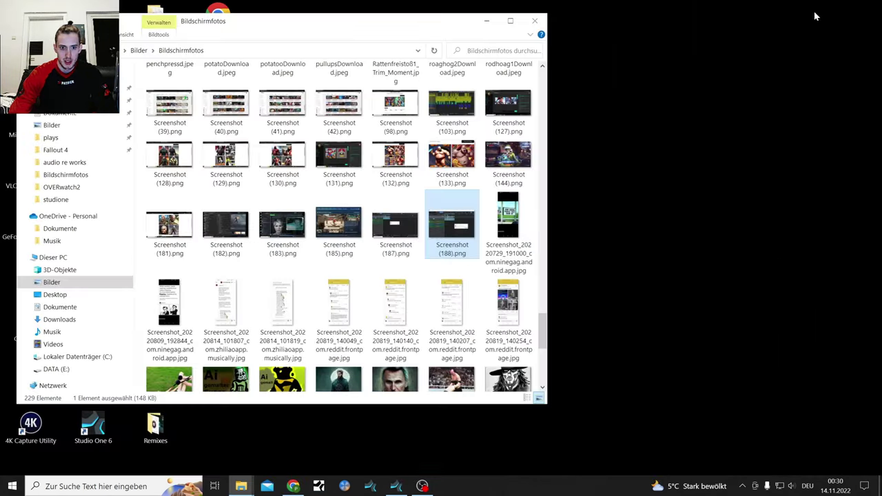
Step: Check the Song > Video exportieren settings, cancel with Abbrechen, and minimize Studio One
{"action": "left_click", "coordinate": [395, 486]}
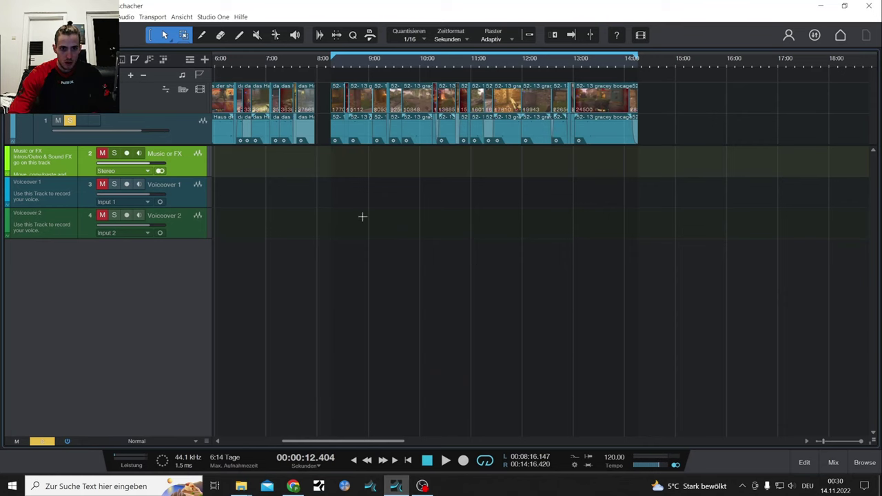
{"action": "left_click", "coordinate": [66, 17]}
{"action": "left_click", "coordinate": [104, 71]}
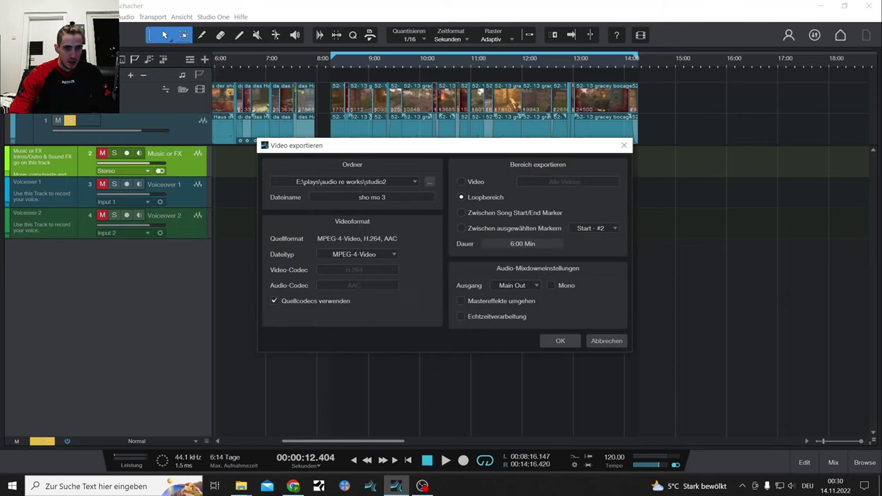
{"action": "left_click", "coordinate": [619, 346]}
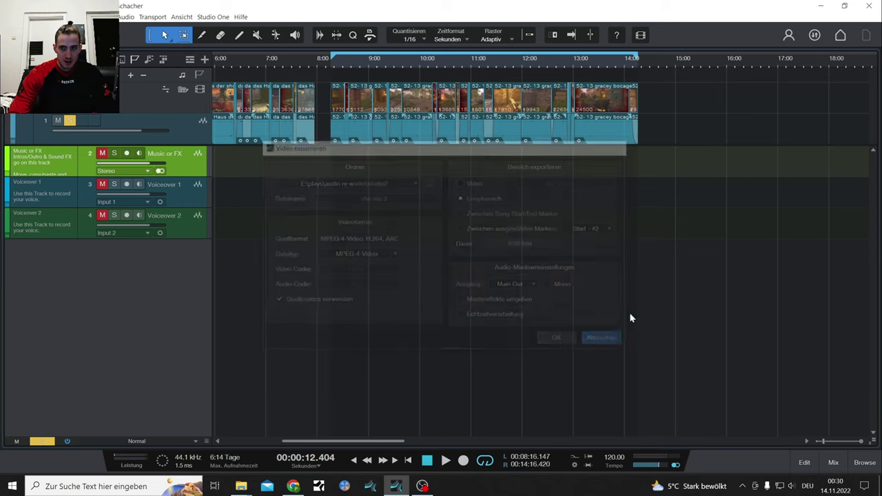
{"action": "left_click", "coordinate": [821, 5]}
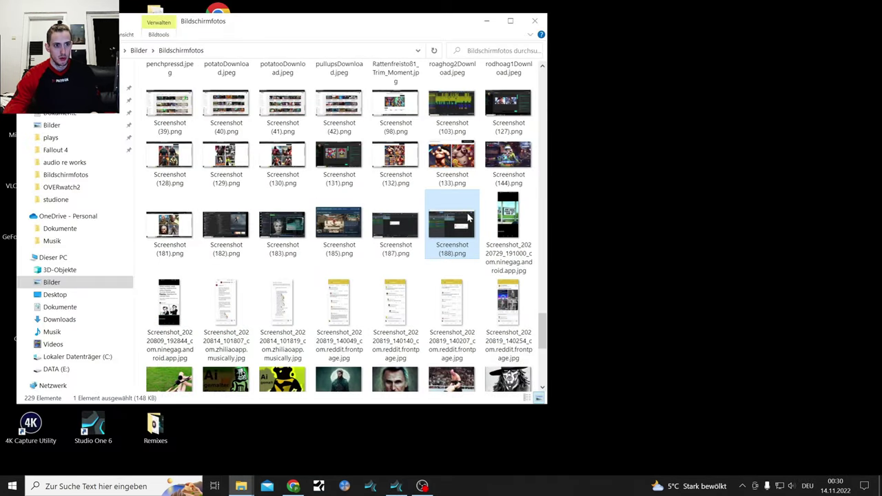
{"action": "left_click", "coordinate": [80, 163]}
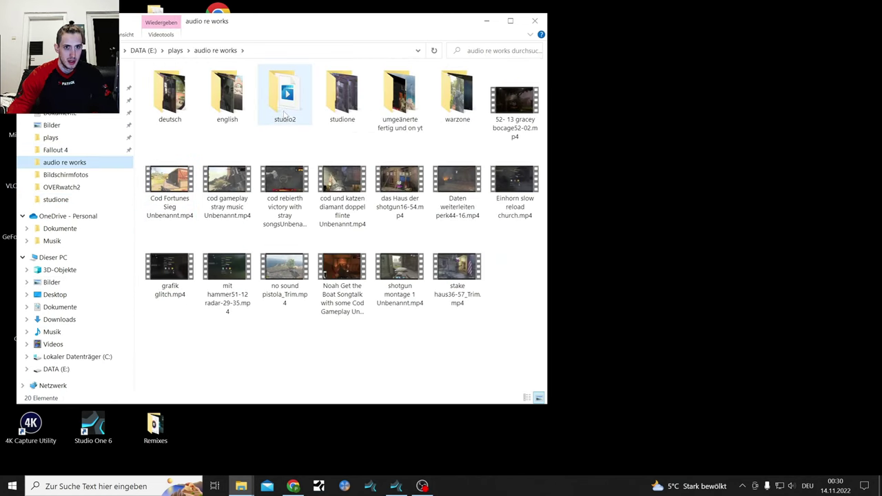
{"action": "double_click", "coordinate": [353, 100]}
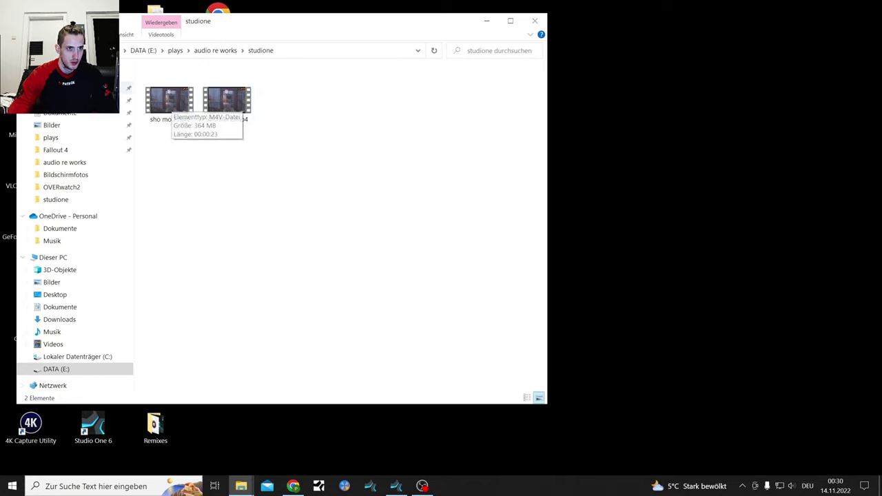
{"action": "key", "text": "alt+Up"}
{"action": "left_click", "coordinate": [281, 103]}
{"action": "double_click", "coordinate": [281, 103]}
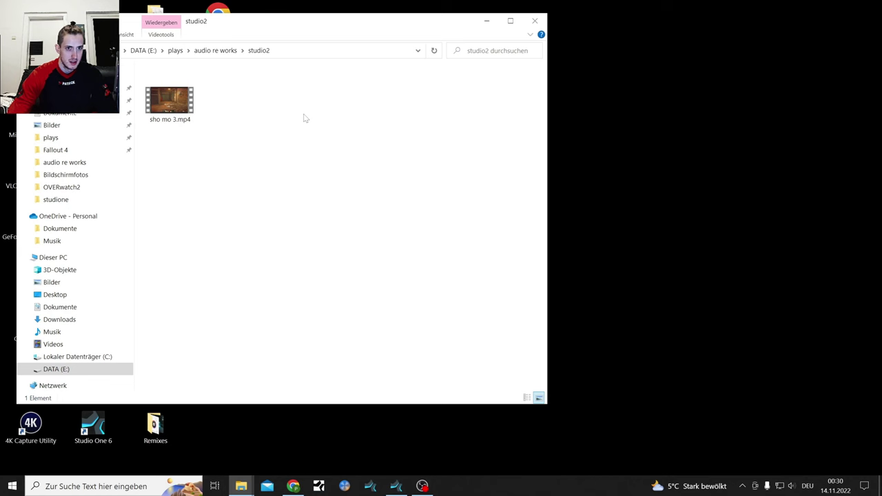
{"action": "key", "text": "alt+Up"}
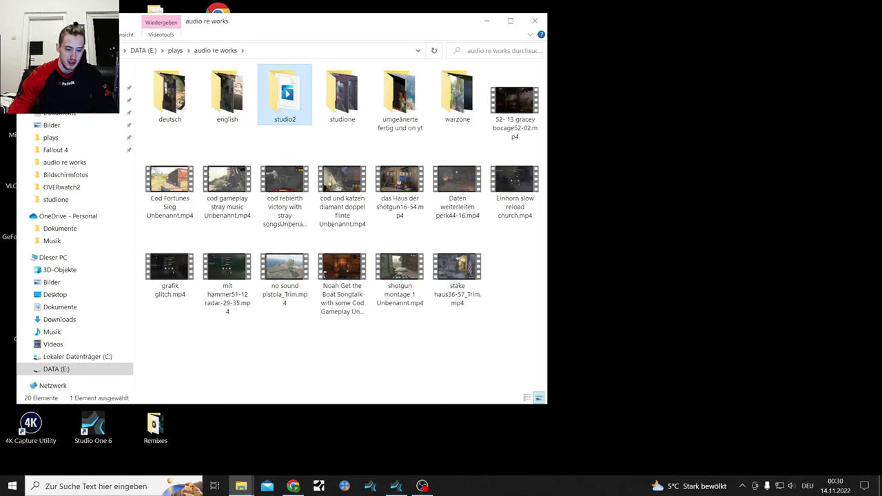
Step: Clear the studione folder's read-only attribute and apply it to its subfolders and files
{"action": "right_click", "coordinate": [335, 100]}
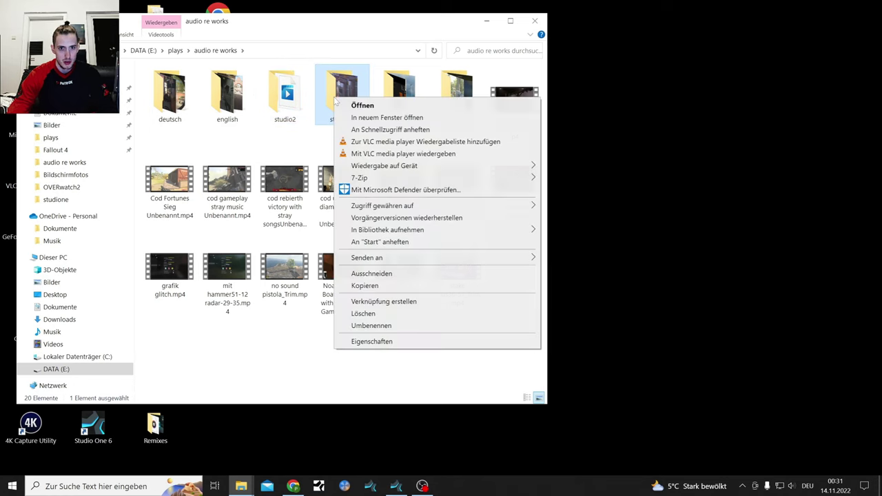
{"action": "left_click", "coordinate": [375, 342]}
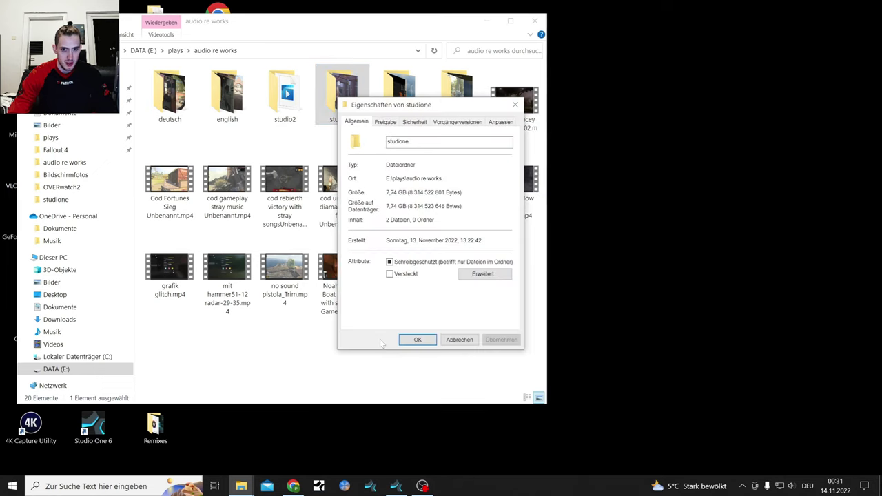
{"action": "left_click", "coordinate": [390, 263]}
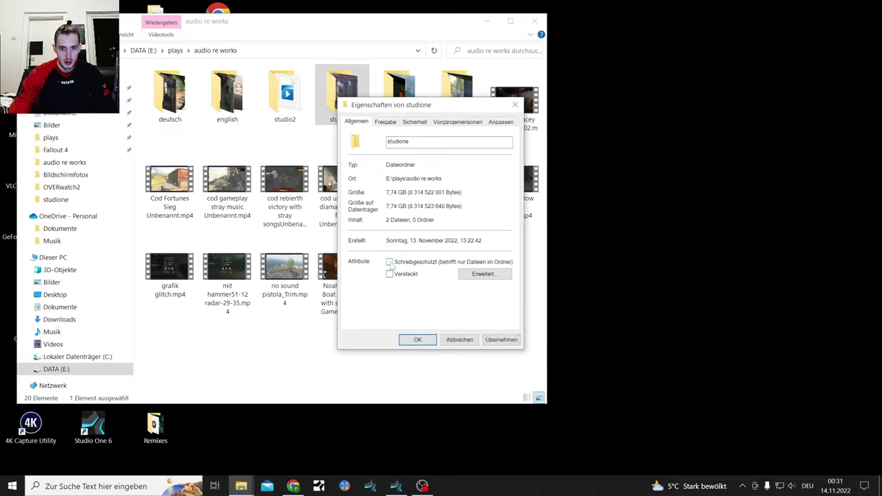
{"action": "left_click", "coordinate": [485, 274]}
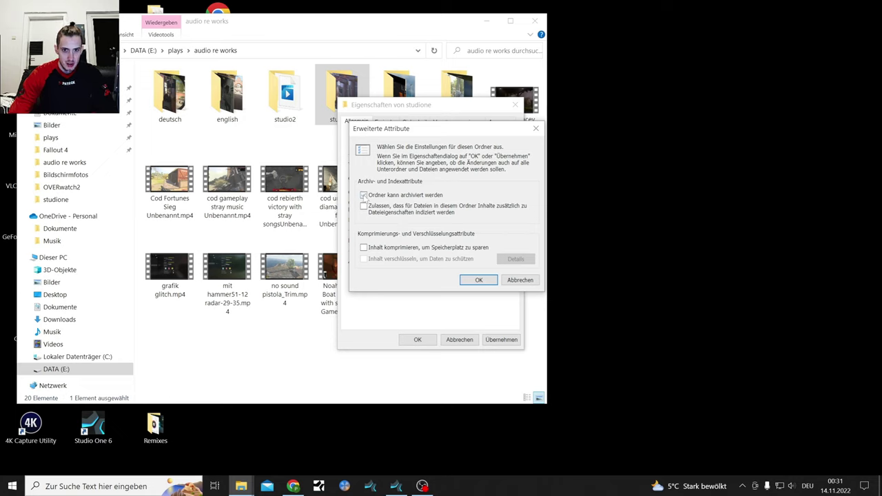
{"action": "left_click", "coordinate": [363, 195]}
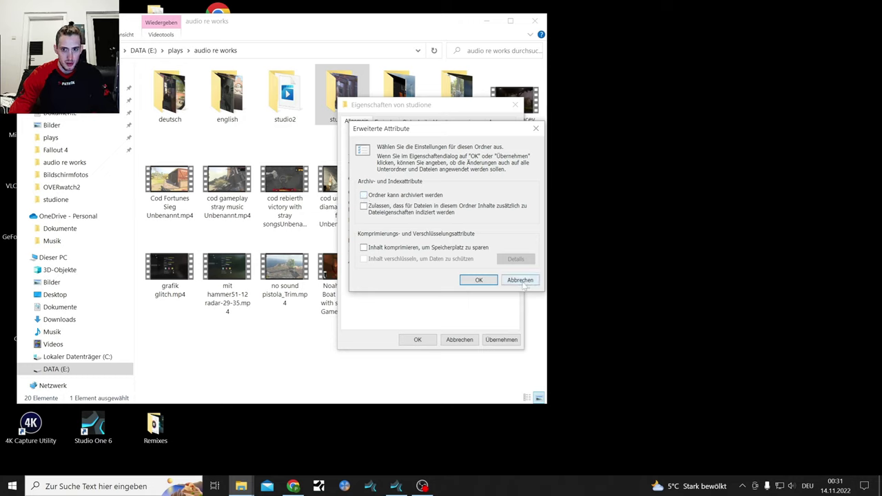
{"action": "left_click", "coordinate": [521, 281]}
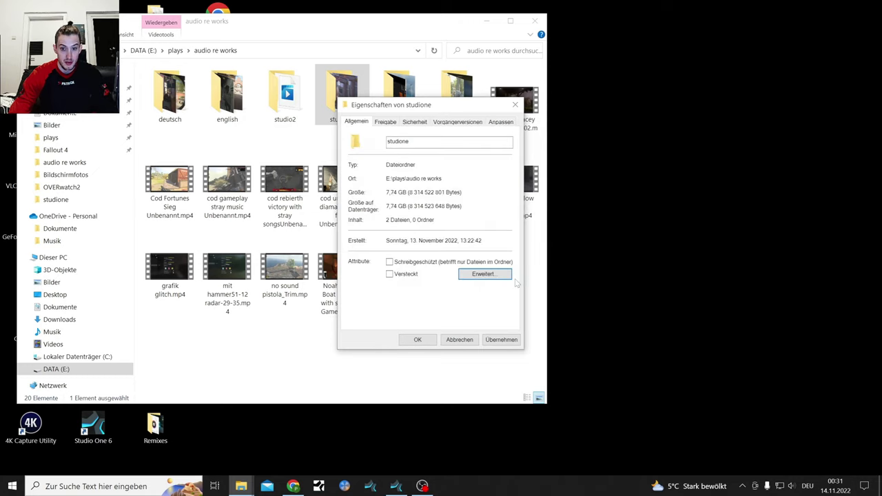
{"action": "left_click", "coordinate": [505, 341]}
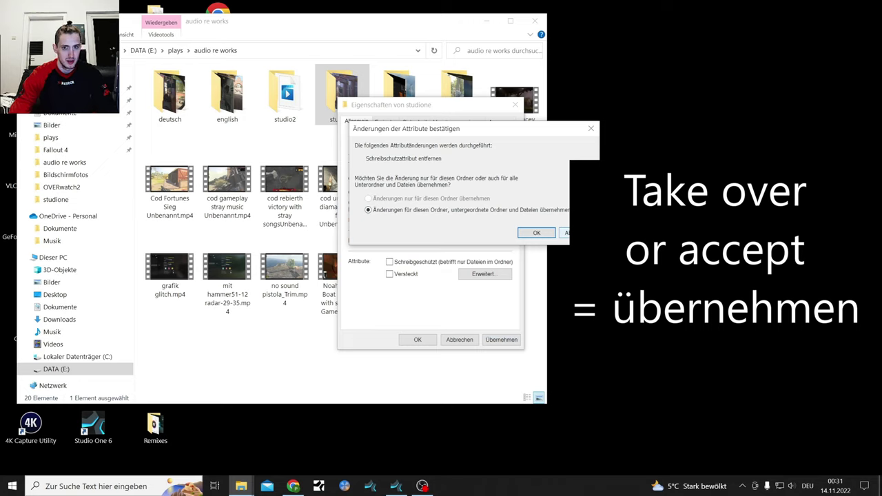
{"action": "left_click", "coordinate": [537, 232]}
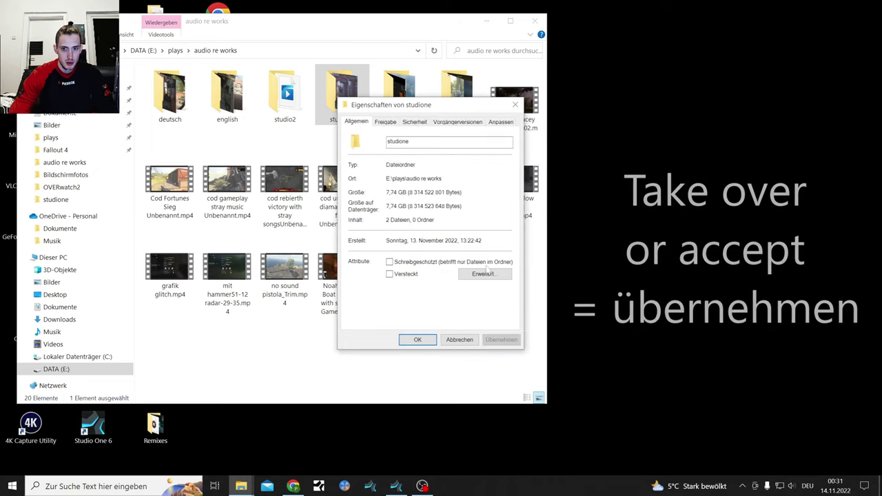
Step: Keep studione archivable, apply the attribute change to this folder only, and close properties
{"action": "left_click", "coordinate": [484, 274]}
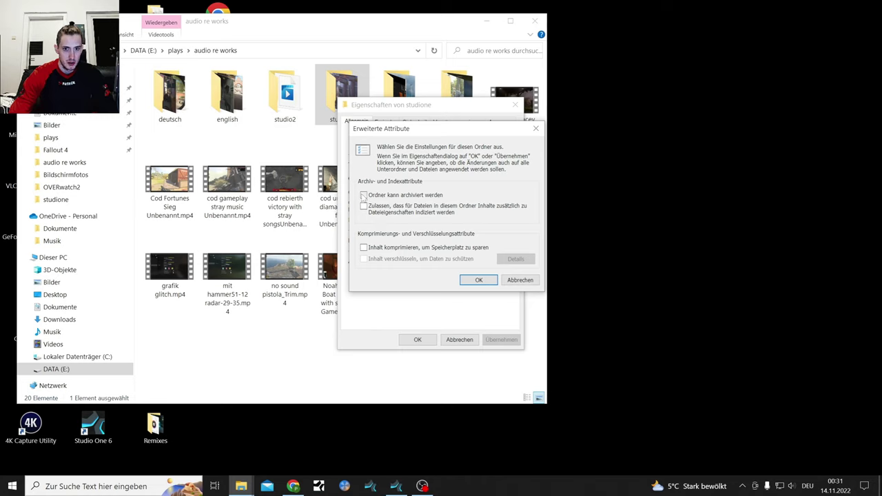
{"action": "left_click", "coordinate": [363, 196]}
{"action": "left_click", "coordinate": [479, 281]}
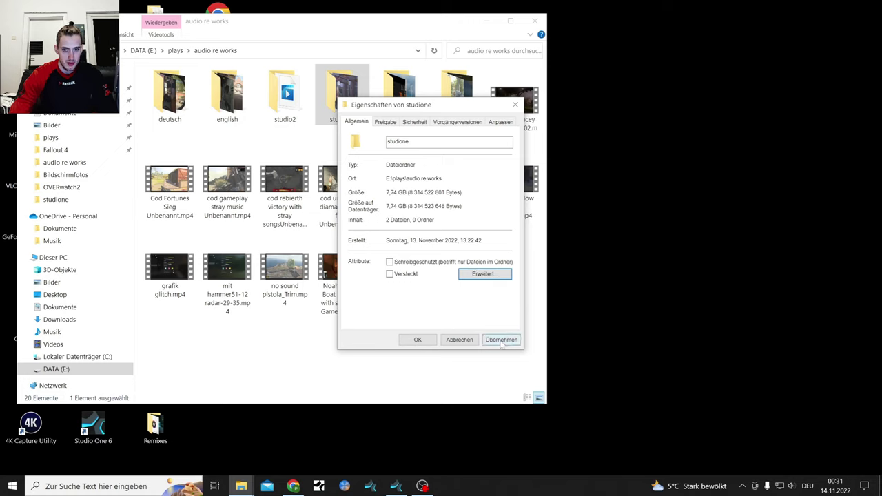
{"action": "left_click", "coordinate": [502, 344]}
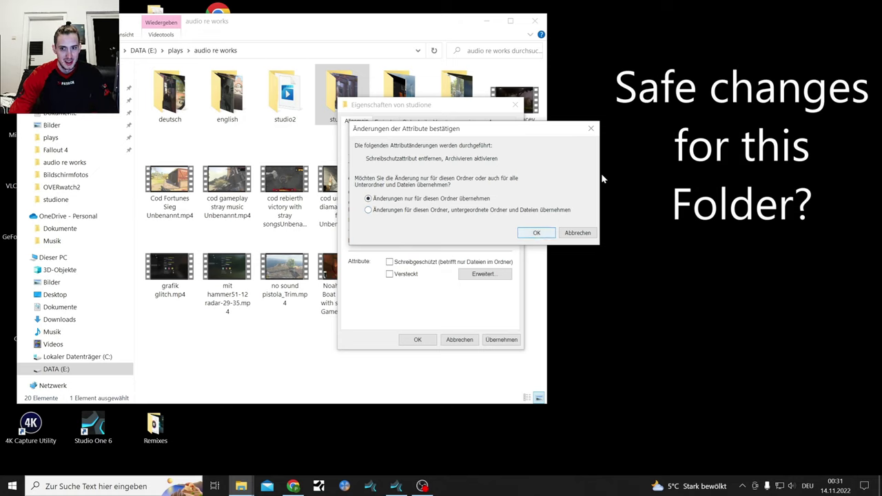
{"action": "left_click", "coordinate": [536, 233]}
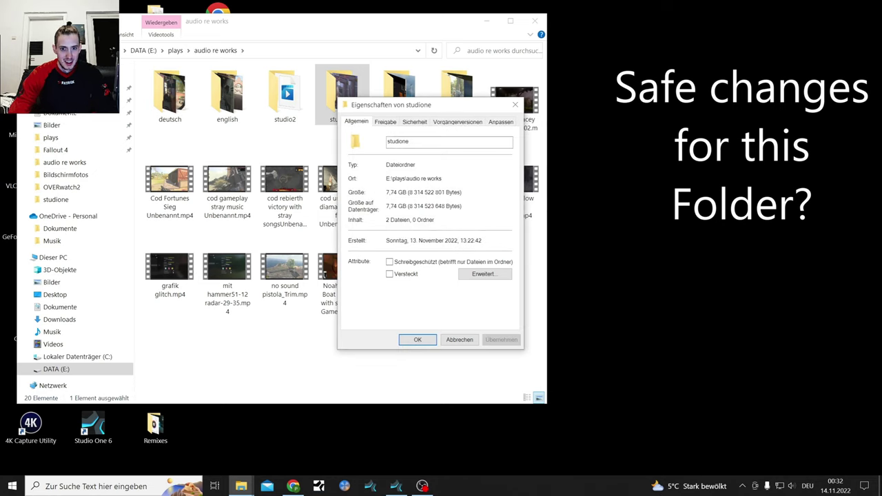
{"action": "left_click", "coordinate": [418, 340]}
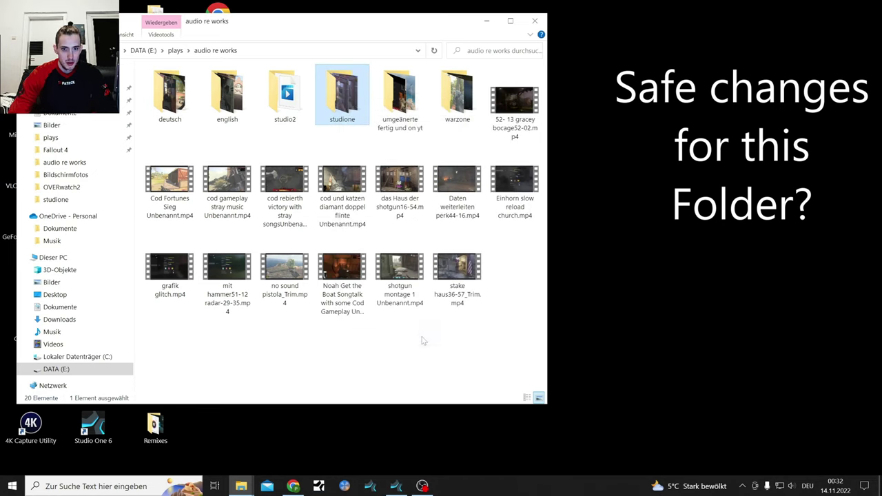
Step: Check the sizes of the studione and studio2 folders in their Eigenschaften dialogs
{"action": "right_click", "coordinate": [338, 102]}
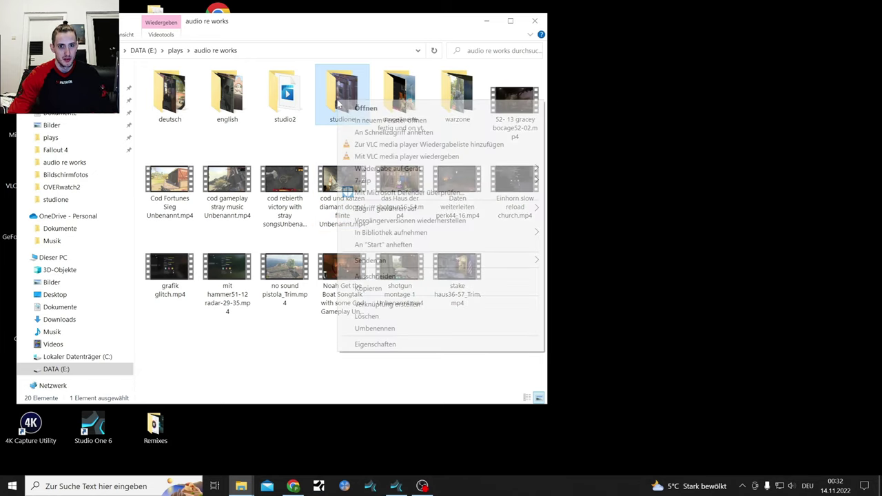
{"action": "left_click", "coordinate": [404, 344]}
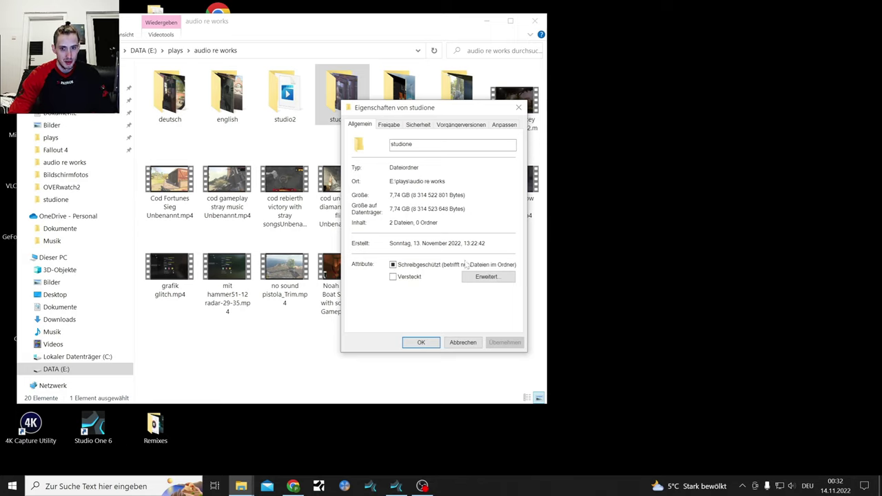
{"action": "left_click", "coordinate": [519, 108]}
{"action": "mouse_move", "coordinate": [286, 102]}
{"action": "right_click", "coordinate": [286, 101]}
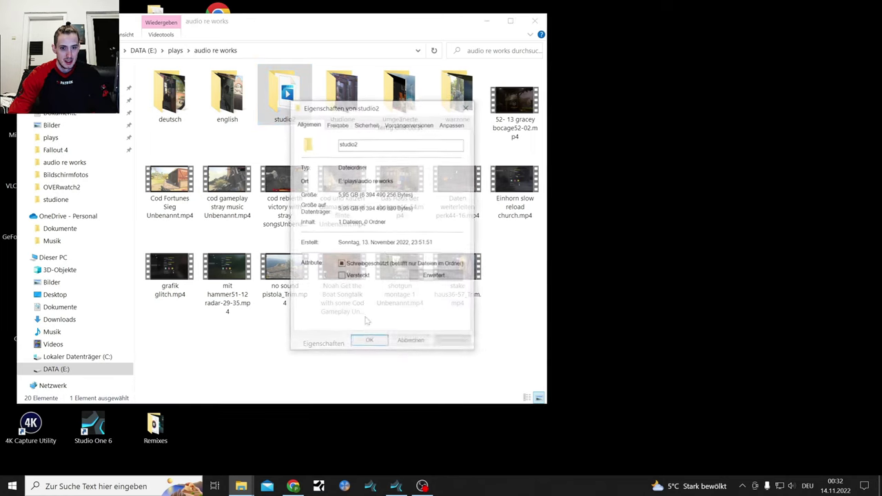
{"action": "left_click", "coordinate": [323, 343]}
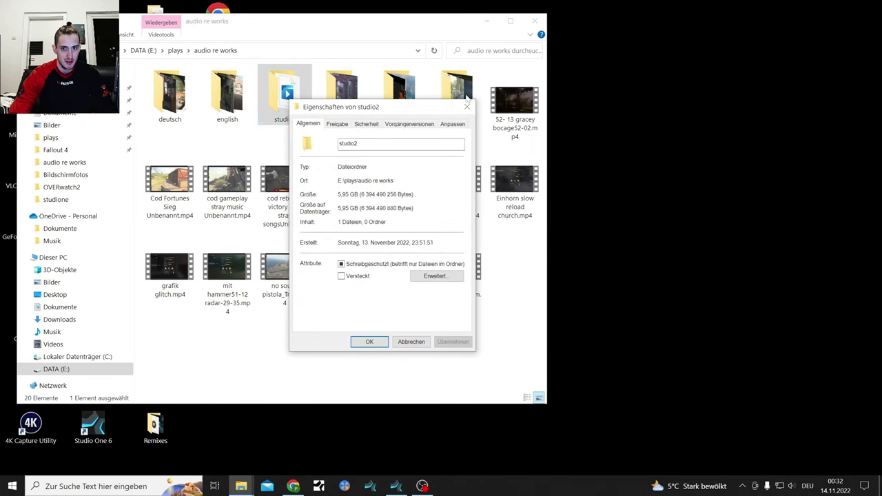
{"action": "left_click", "coordinate": [467, 107]}
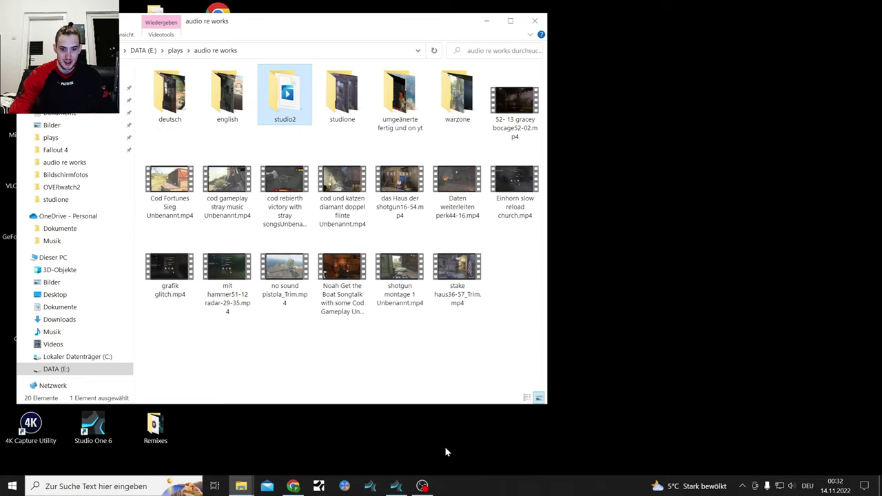
Step: Put Studio One away and maximize the audio re works window
{"action": "left_click", "coordinate": [397, 487]}
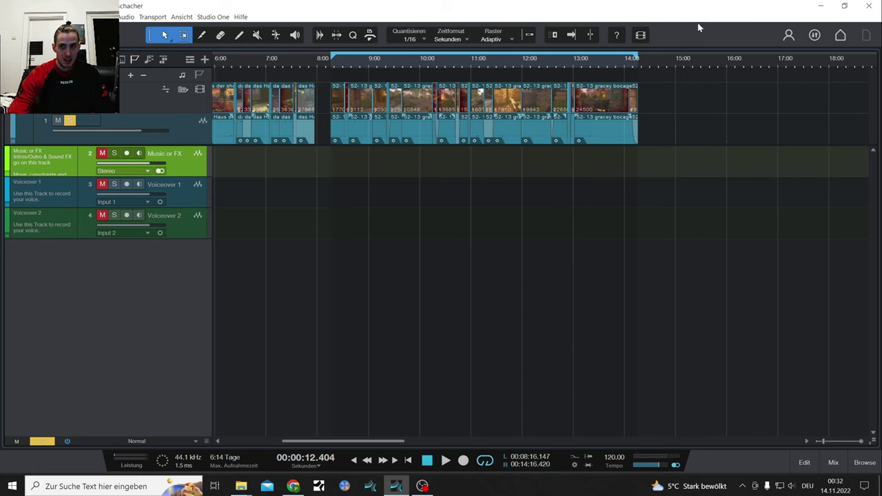
{"action": "left_click", "coordinate": [822, 6]}
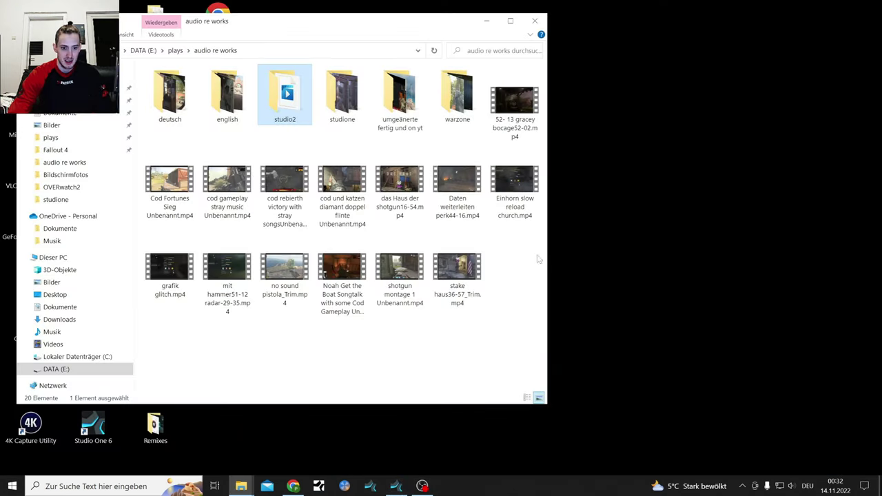
{"action": "double_click", "coordinate": [367, 28]}
{"action": "left_click", "coordinate": [861, 7]}
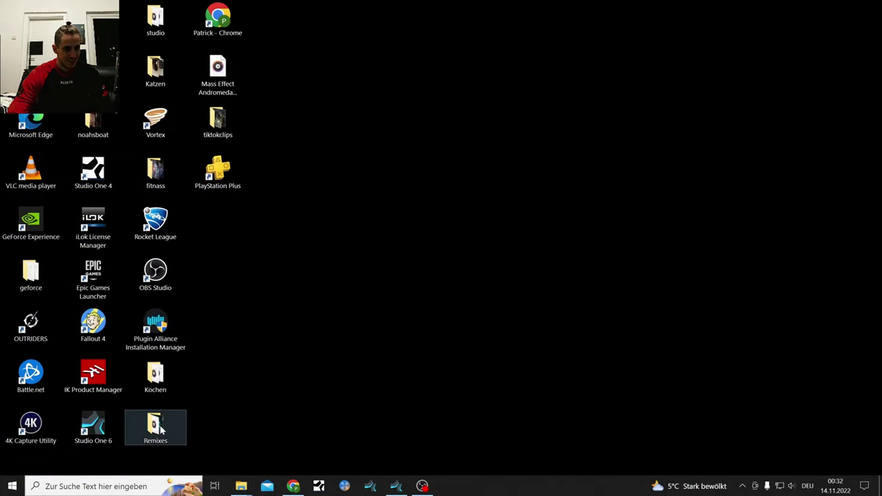
{"action": "right_click", "coordinate": [106, 424]}
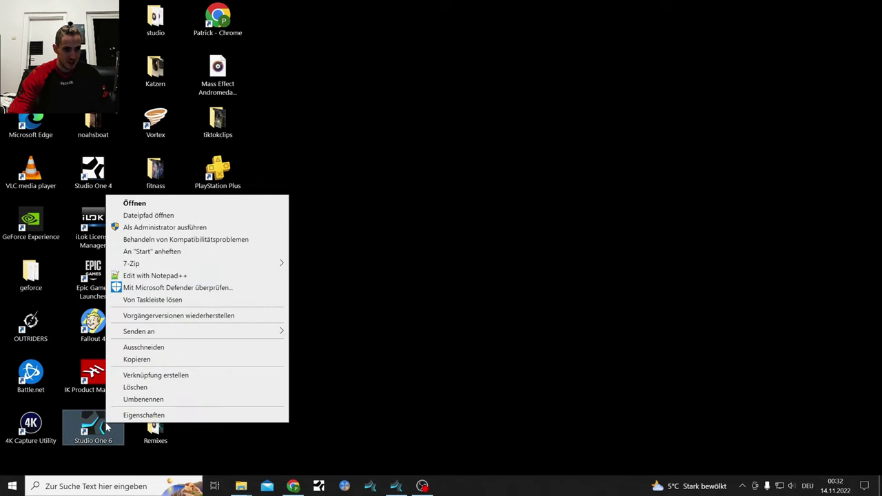
{"action": "left_click", "coordinate": [150, 415]}
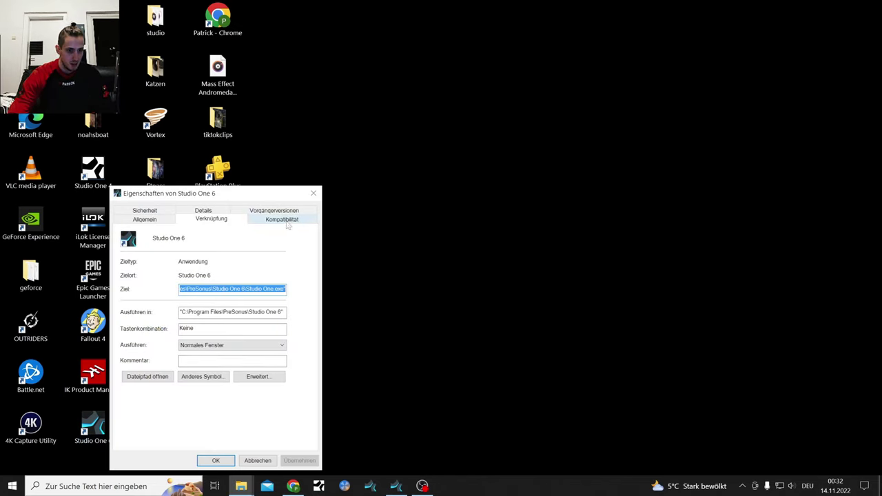
{"action": "left_click", "coordinate": [290, 220]}
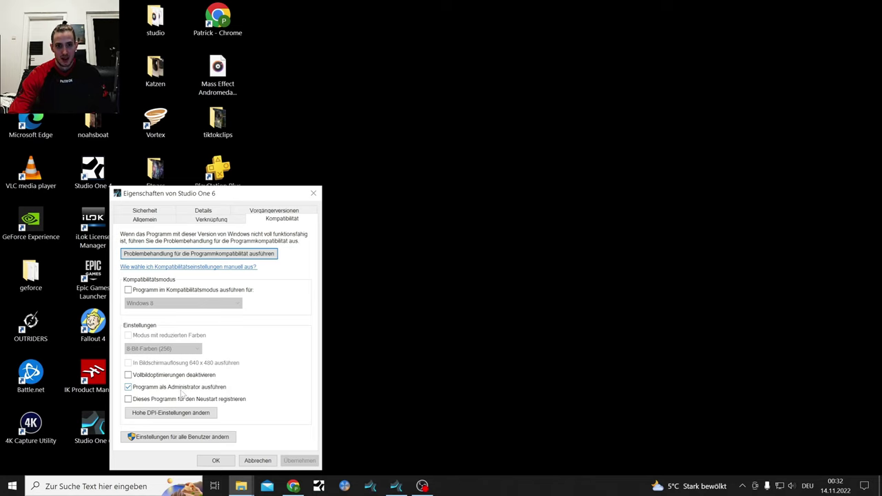
{"action": "left_click", "coordinate": [312, 194]}
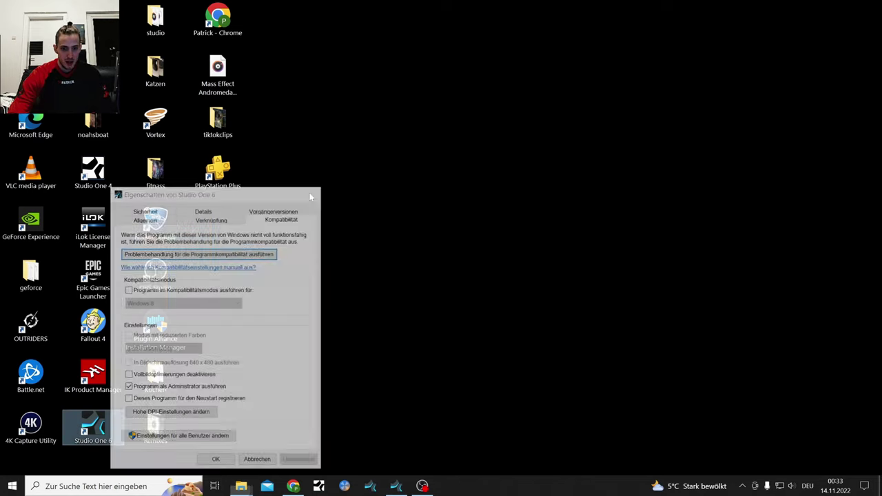
Step: Switch to the Studio One arrangement, then bring up the studio2 folder window
{"action": "left_click", "coordinate": [398, 487]}
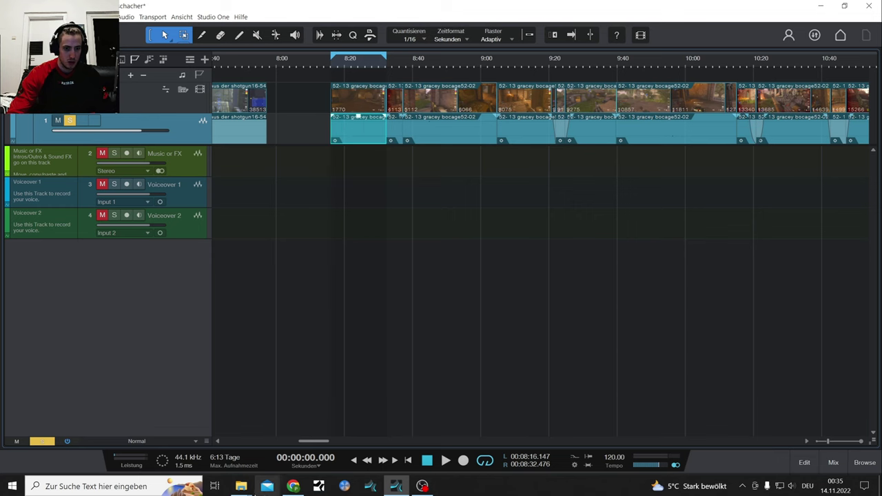
{"action": "mouse_move", "coordinate": [243, 486]}
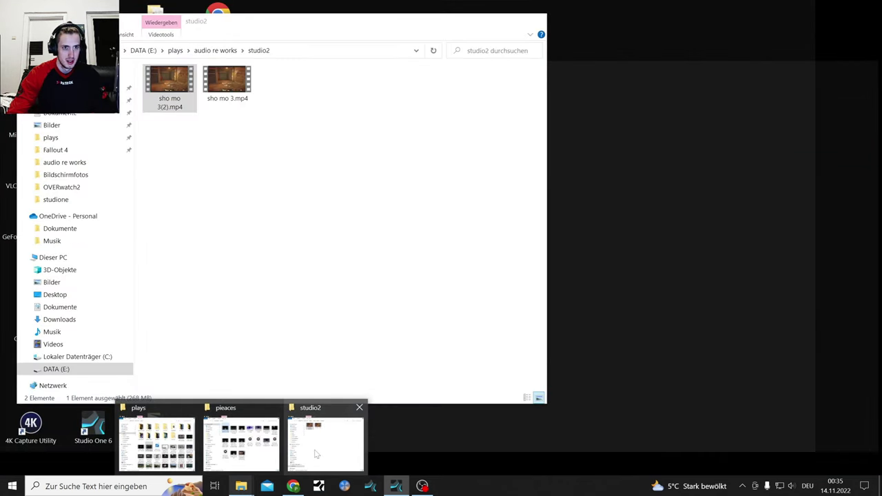
{"action": "left_click", "coordinate": [316, 453]}
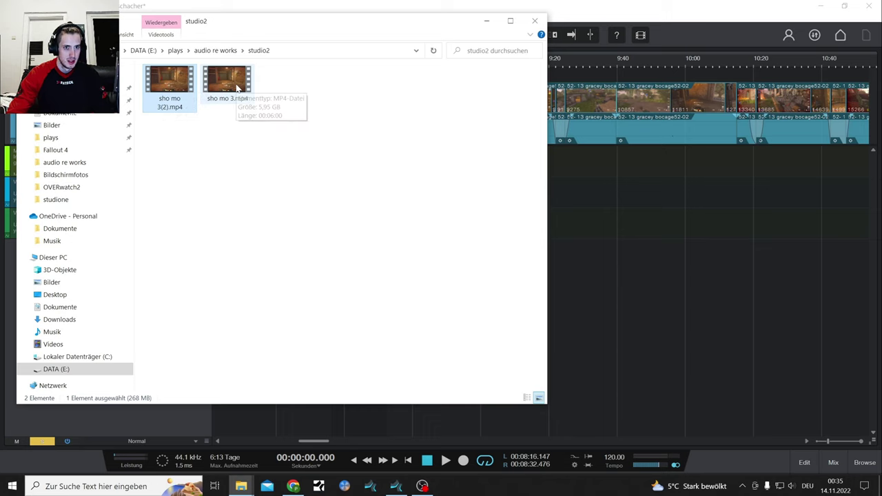
Step: Glance at Studio One's Song menu, then go from studio2 up to audio re works
{"action": "left_click", "coordinate": [487, 21]}
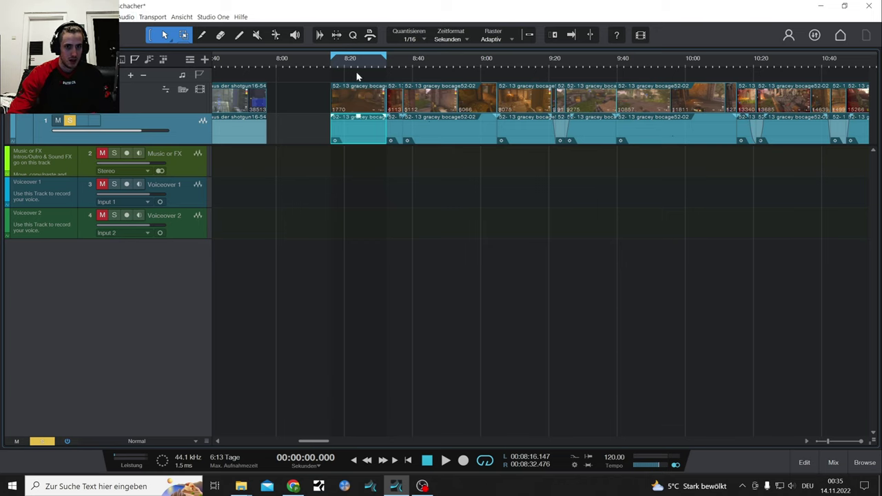
{"action": "left_click", "coordinate": [65, 17]}
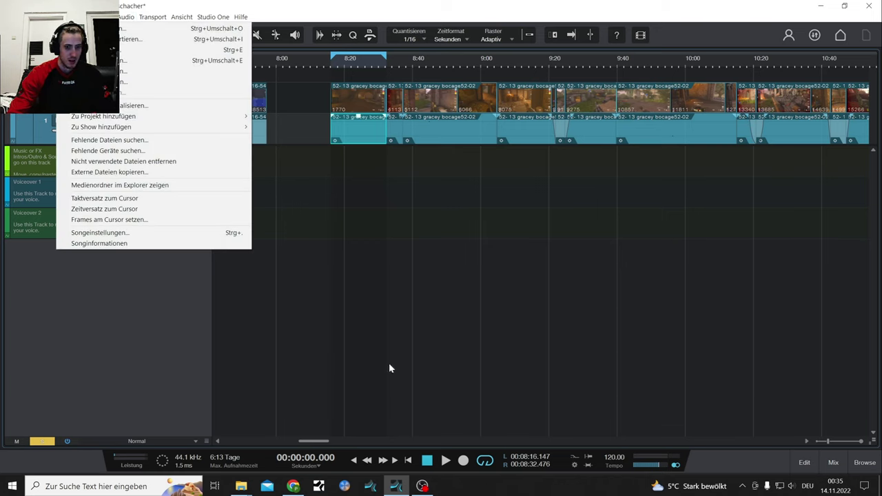
{"action": "left_click", "coordinate": [241, 485]}
{"action": "left_click", "coordinate": [313, 396]}
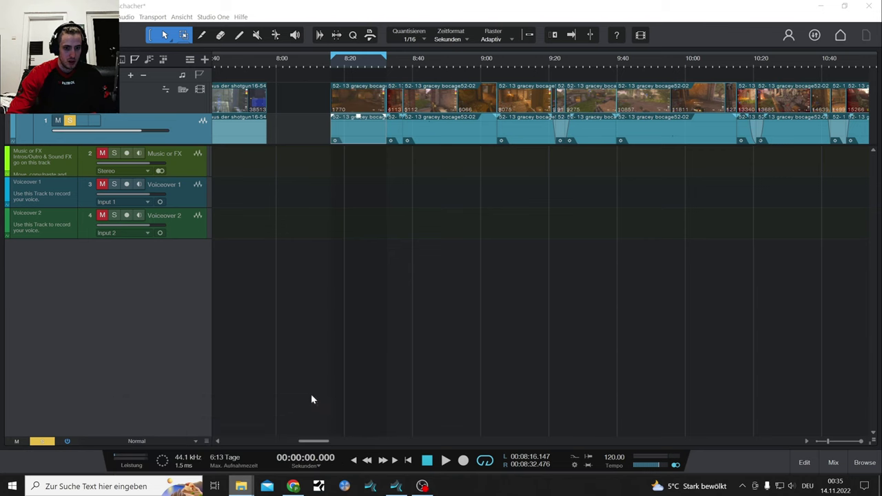
{"action": "left_click", "coordinate": [216, 50]}
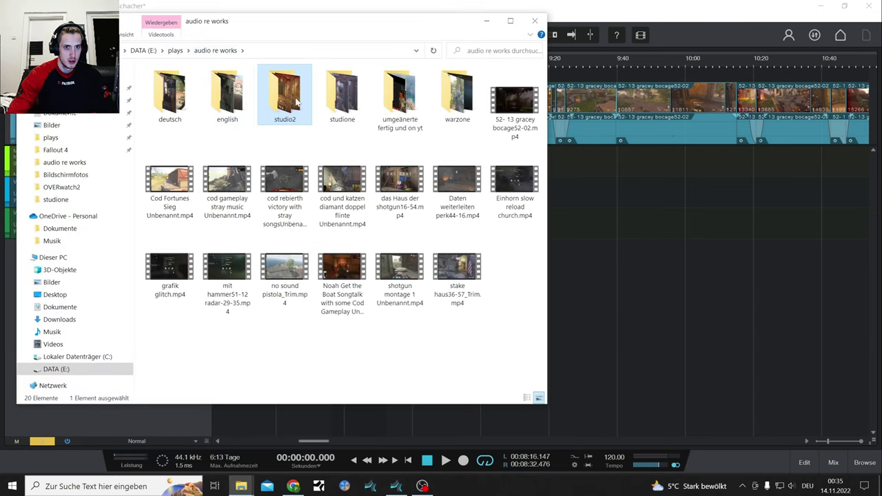
Step: Untick Schreibgeschützt in studio2's properties, cancel the confirmation, and close the dialog
{"action": "right_click", "coordinate": [298, 102]}
{"action": "left_click", "coordinate": [365, 344]}
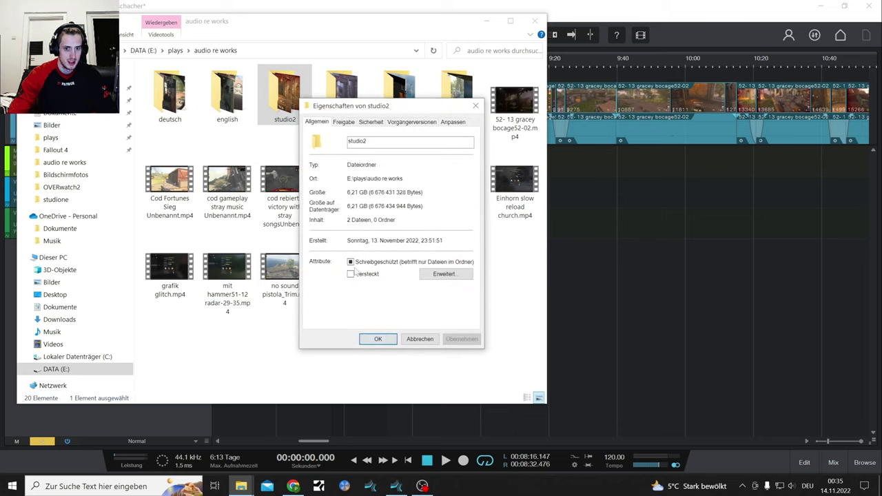
{"action": "left_click", "coordinate": [351, 263]}
{"action": "left_click", "coordinate": [471, 343]}
{"action": "left_click", "coordinate": [531, 235]}
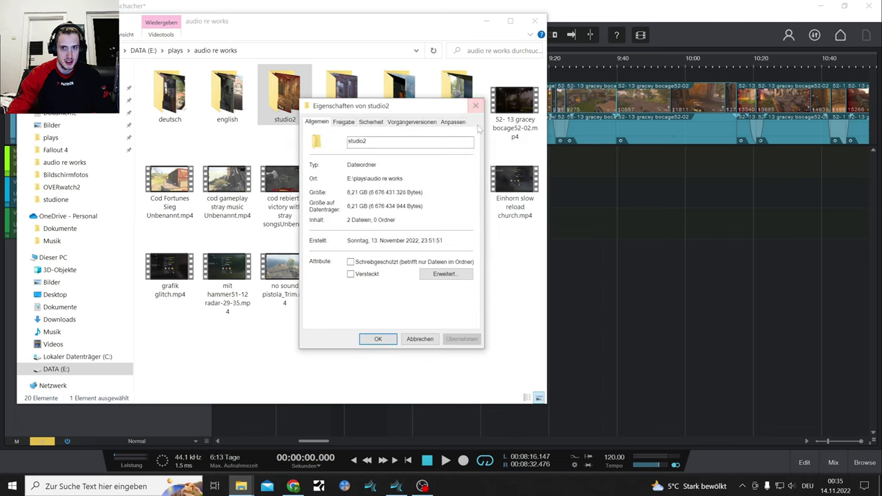
{"action": "left_click", "coordinate": [475, 106]}
Step: Close the audio re works window and switch to the pieaces folder window
{"action": "left_click", "coordinate": [535, 21]}
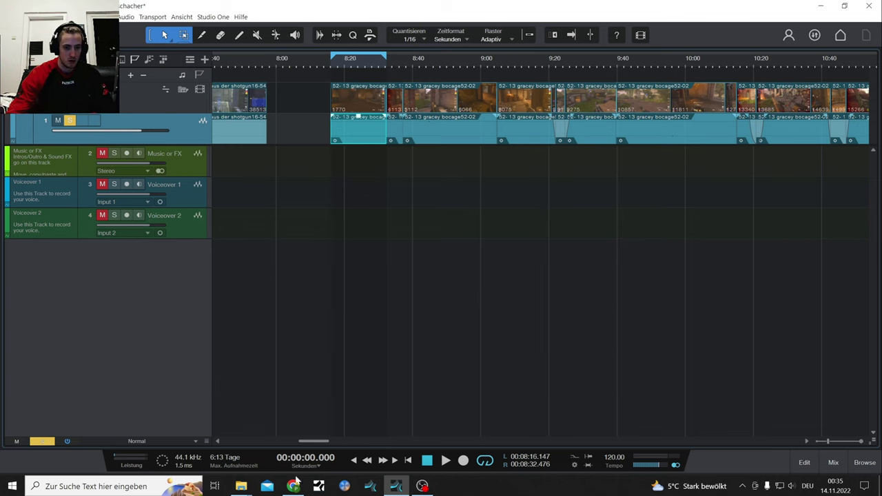
{"action": "left_click", "coordinate": [242, 486]}
{"action": "left_click", "coordinate": [278, 400]}
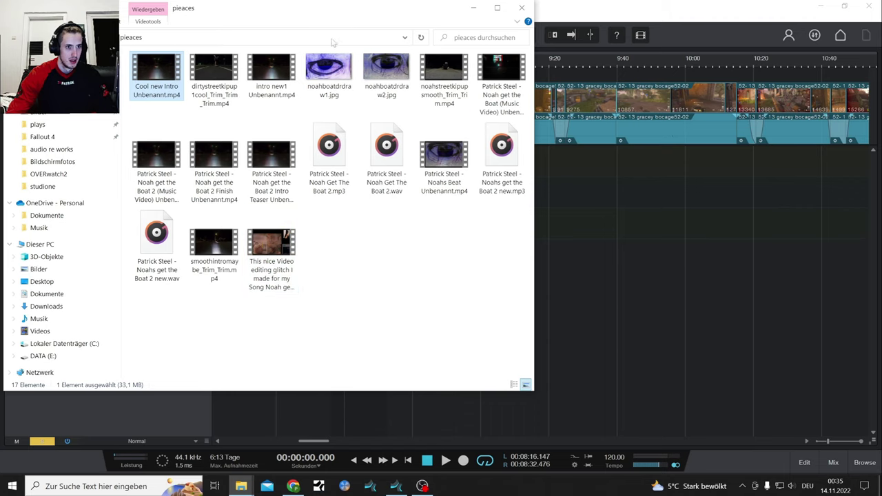
Step: Move from the pieaces window to the plays folder and into audio re works
{"action": "left_click", "coordinate": [475, 12]}
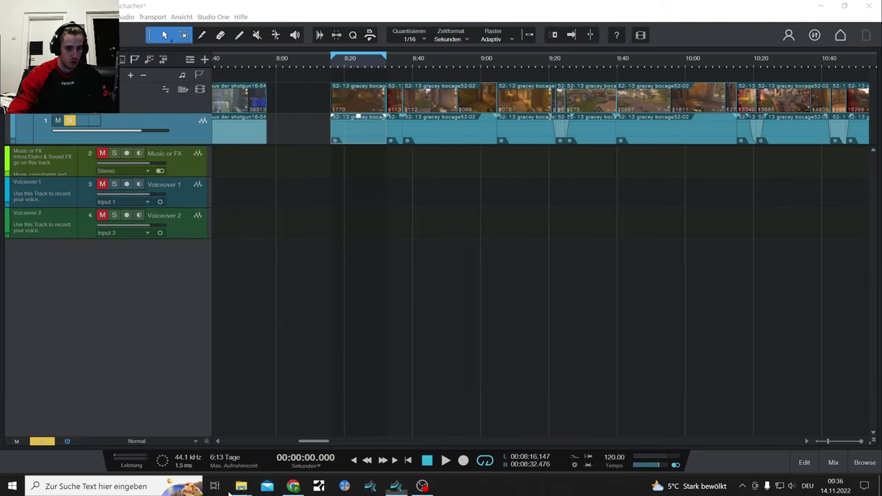
{"action": "mouse_move", "coordinate": [245, 477]}
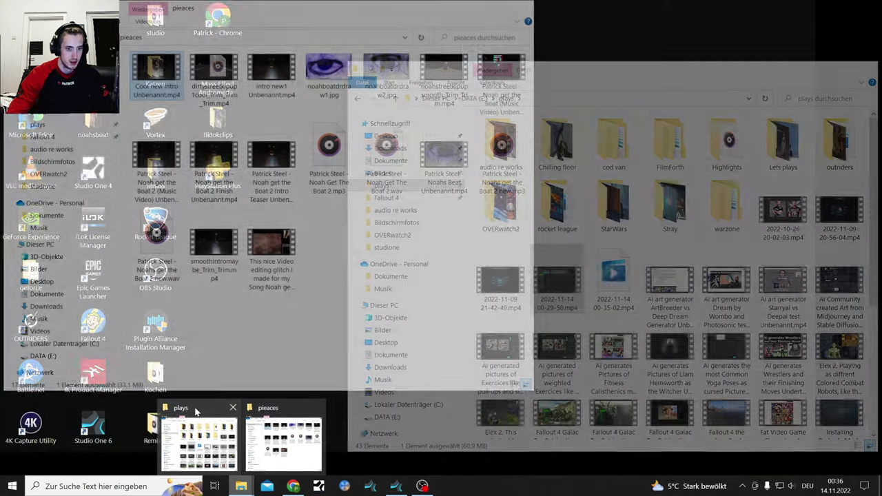
{"action": "left_click", "coordinate": [193, 431]}
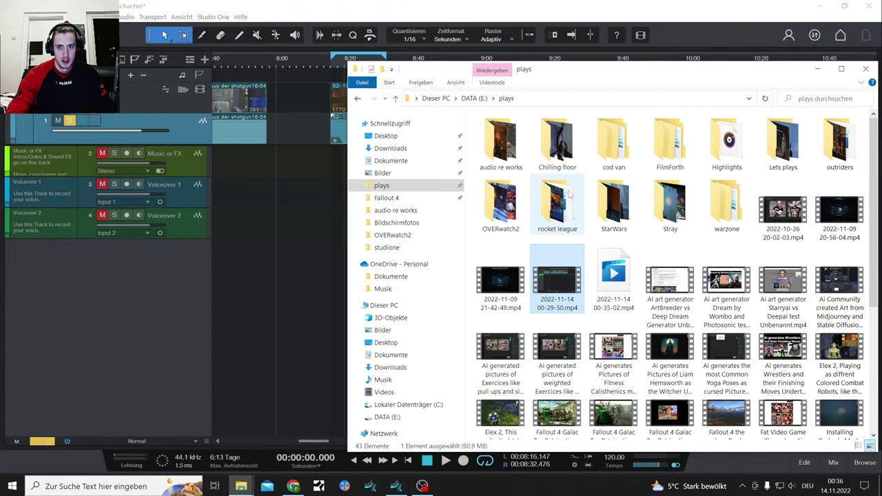
{"action": "double_click", "coordinate": [501, 141]}
Step: Clear the slo3 folder's read-only attribute in its properties
{"action": "right_click", "coordinate": [617, 151]}
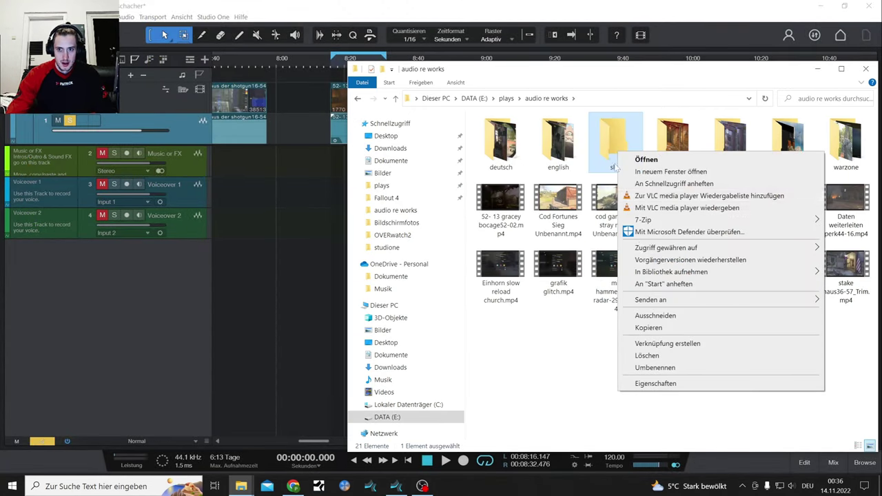
{"action": "left_click", "coordinate": [656, 383]}
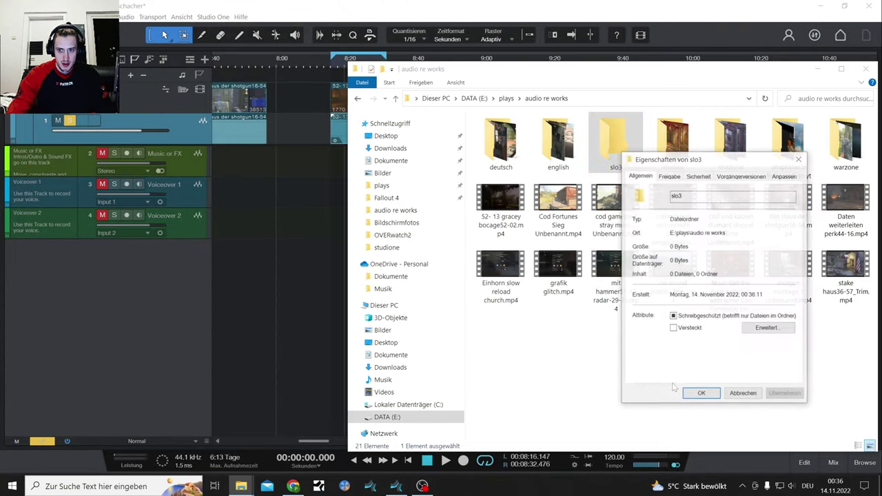
{"action": "left_click", "coordinate": [692, 328]}
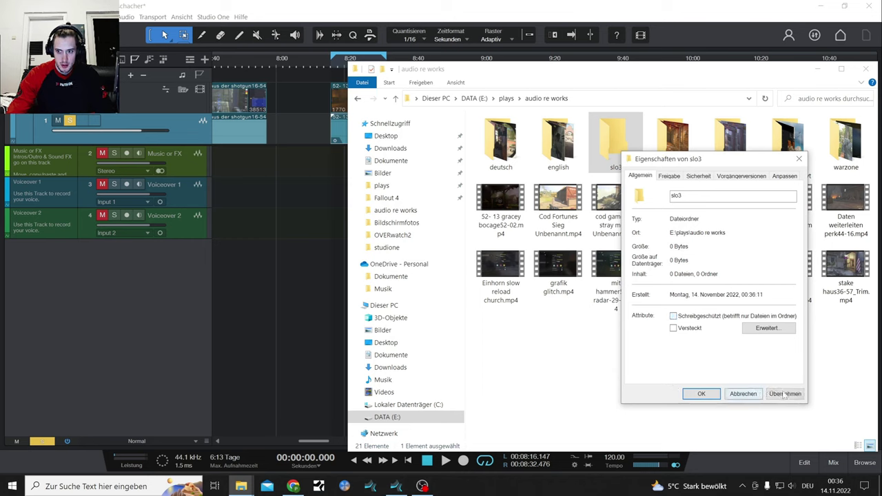
{"action": "left_click", "coordinate": [785, 394]}
{"action": "left_click", "coordinate": [701, 394]}
Step: Confirm slo3 shows 0 Bytes in Eigenschaften, then minimize Explorer
{"action": "right_click", "coordinate": [605, 149]}
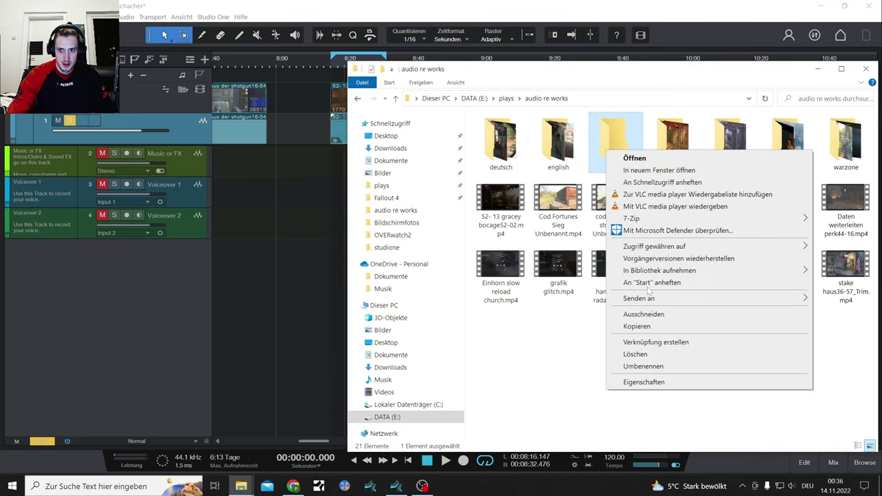
{"action": "left_click", "coordinate": [658, 382]}
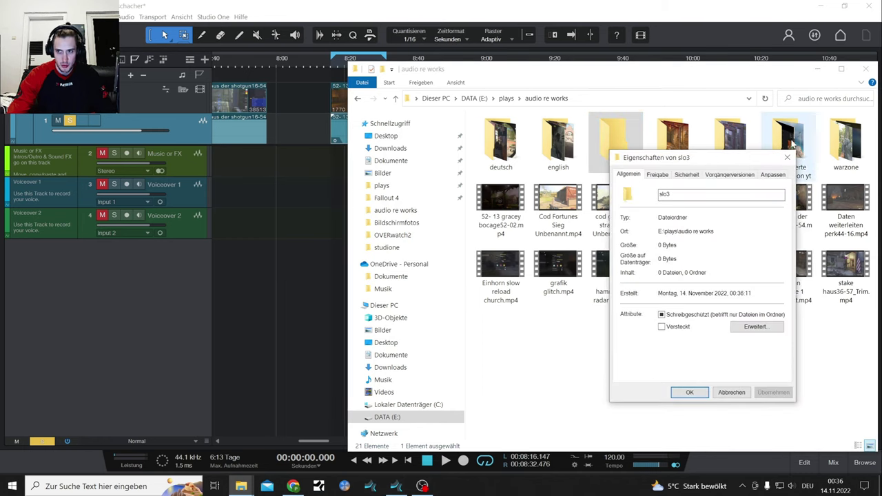
{"action": "key", "text": "Escape"}
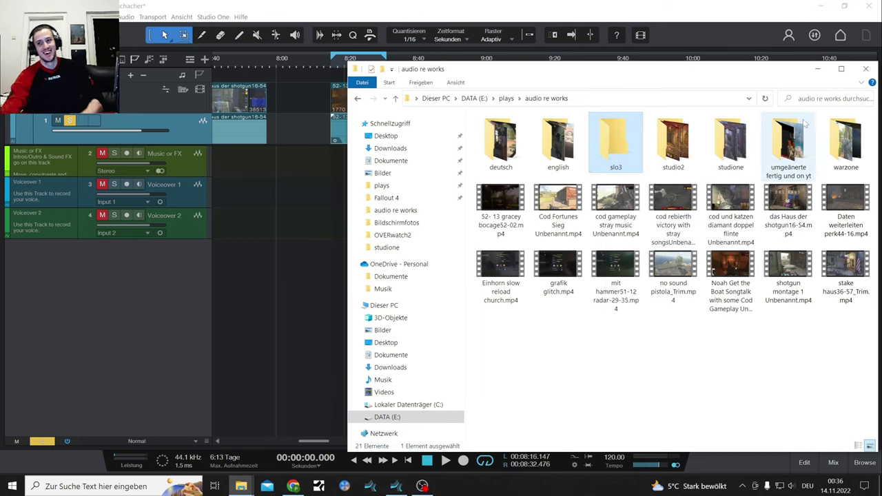
{"action": "left_click", "coordinate": [818, 69]}
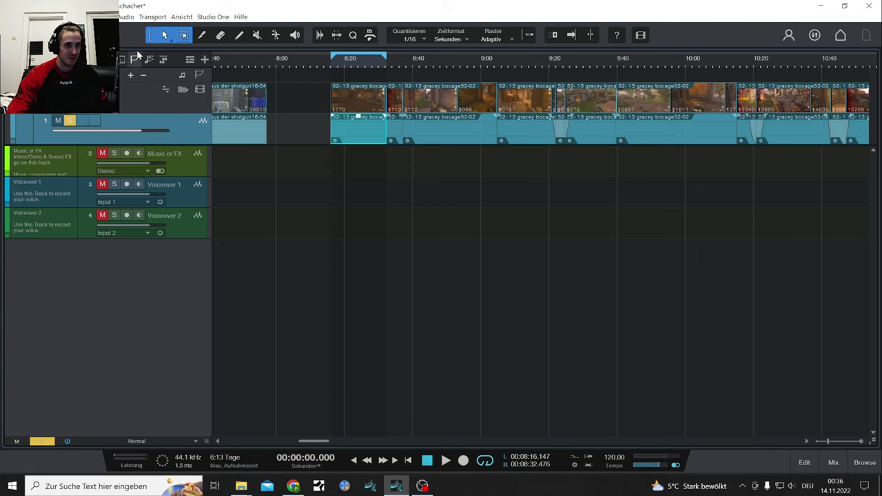
Step: Render the Loopbereich as video sho mo 3 via Datei > Video exportieren, targeting audio re works\slo3
{"action": "key", "text": "alt+d"}
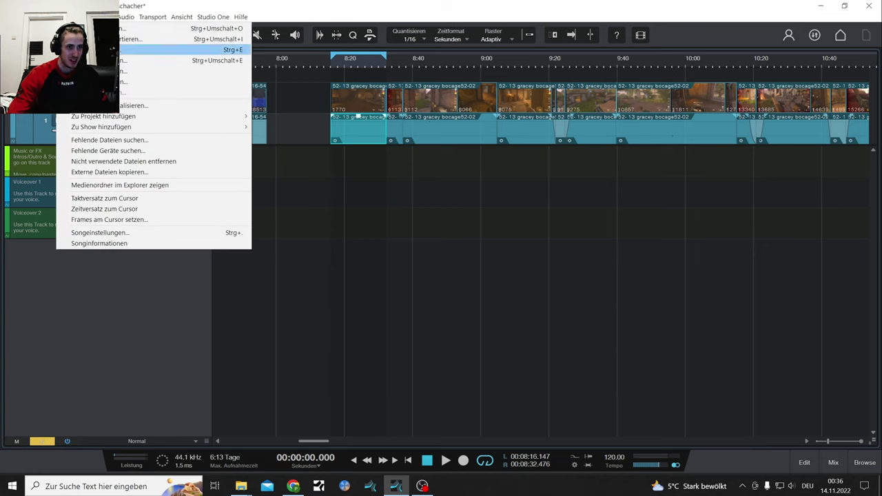
{"action": "left_click", "coordinate": [194, 72]}
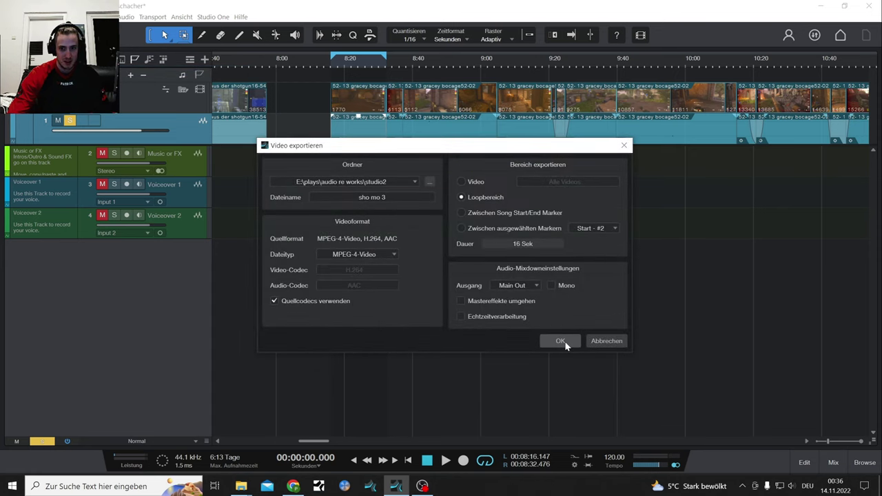
{"action": "left_click", "coordinate": [429, 182]}
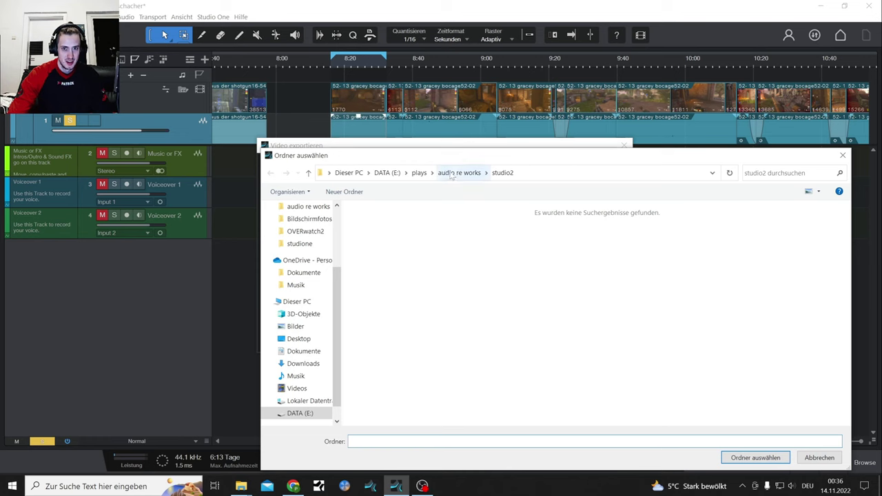
{"action": "left_click", "coordinate": [458, 172]}
{"action": "double_click", "coordinate": [493, 239]}
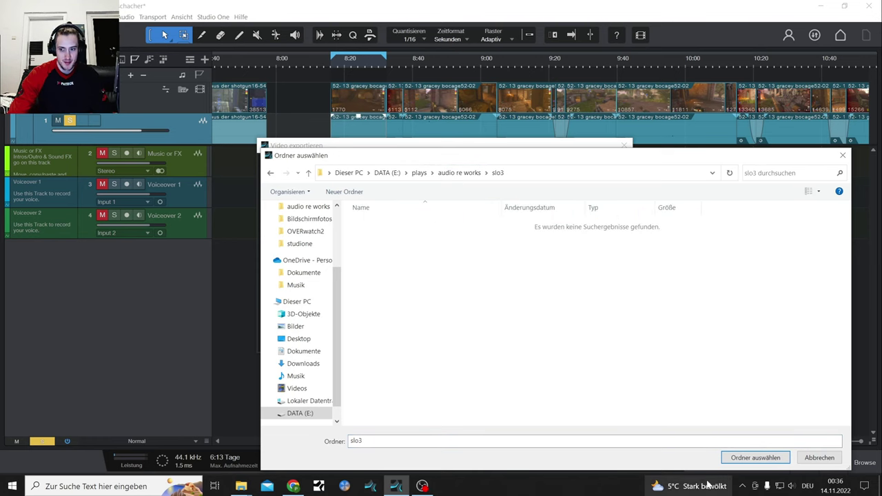
{"action": "left_click", "coordinate": [755, 458]}
{"action": "left_click", "coordinate": [559, 341]}
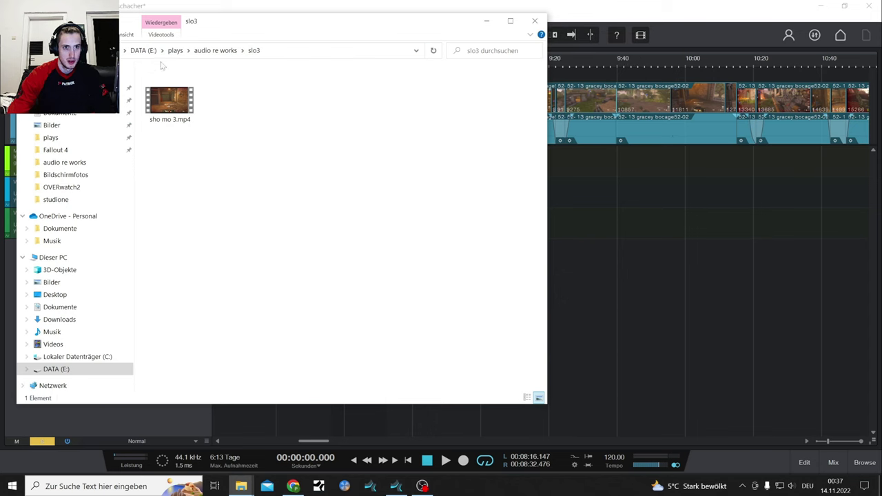
Step: Verify in studio2's properties that the folder holds 6,21 GB
{"action": "left_click", "coordinate": [215, 51]}
{"action": "right_click", "coordinate": [348, 104]}
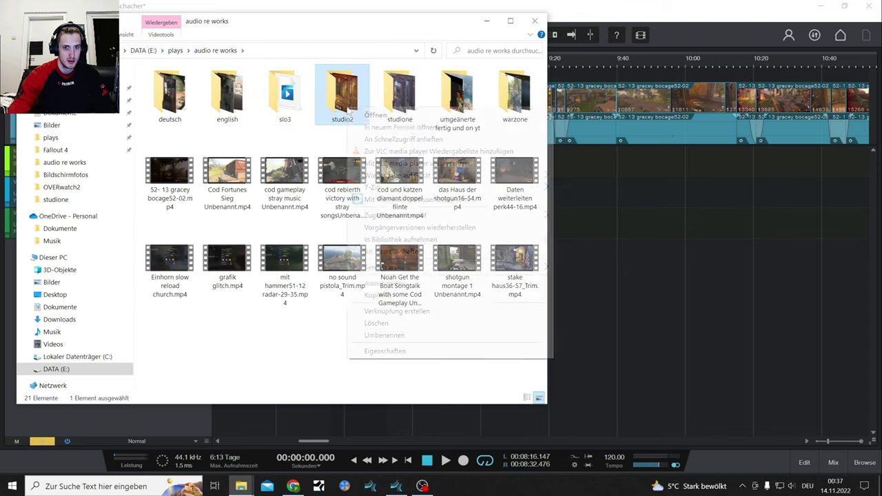
{"action": "left_click", "coordinate": [386, 350]}
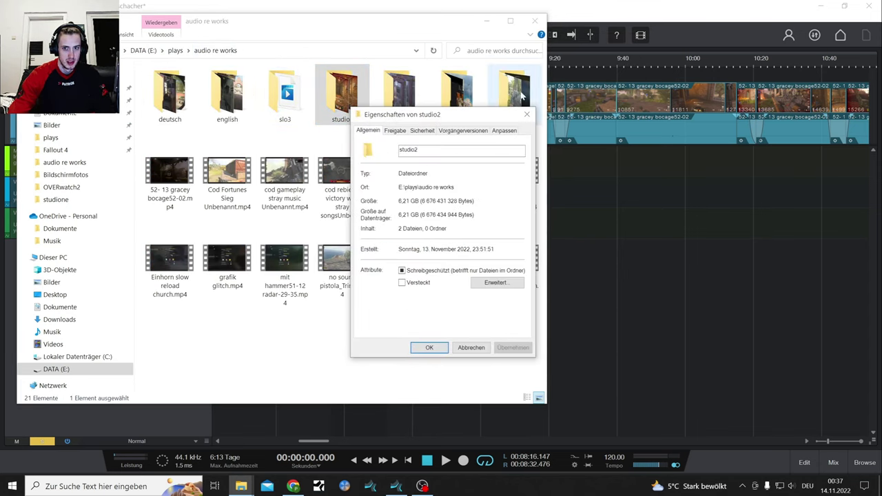
{"action": "left_click", "coordinate": [527, 114]}
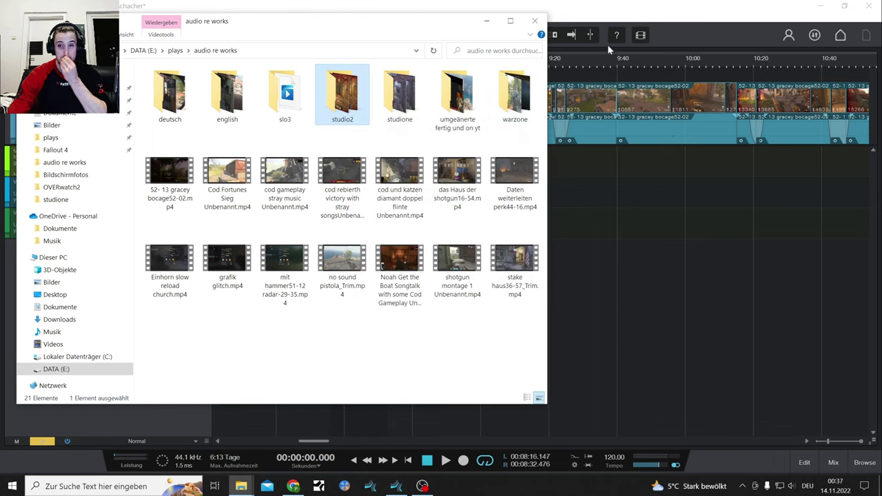
Step: Hide Explorer and Studio One, then bring the pieaces folder window forward
{"action": "left_click", "coordinate": [534, 21]}
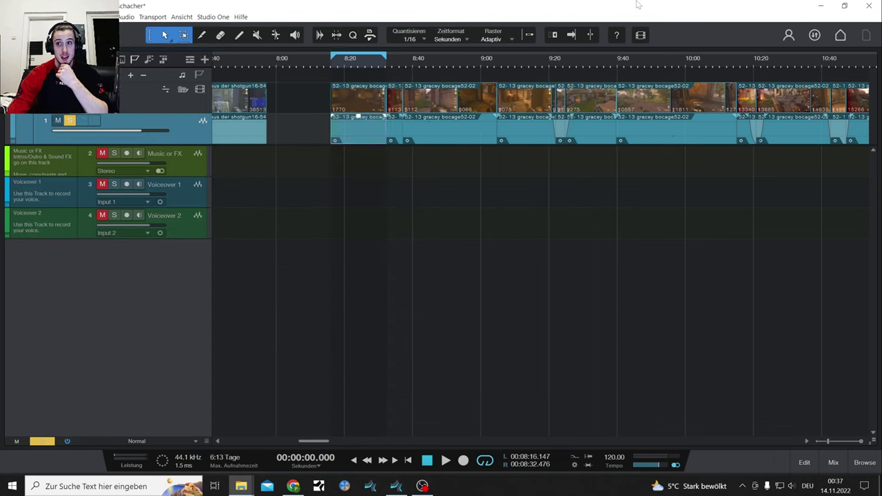
{"action": "left_click", "coordinate": [821, 5]}
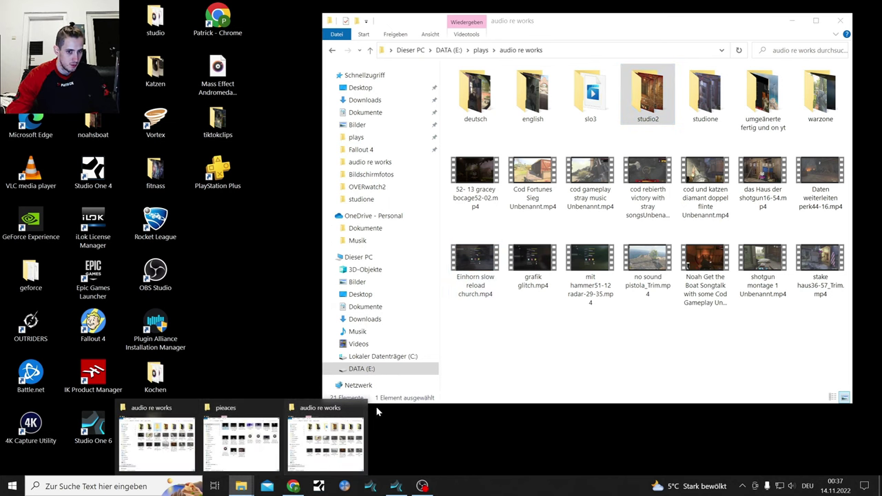
{"action": "left_click", "coordinate": [236, 441]}
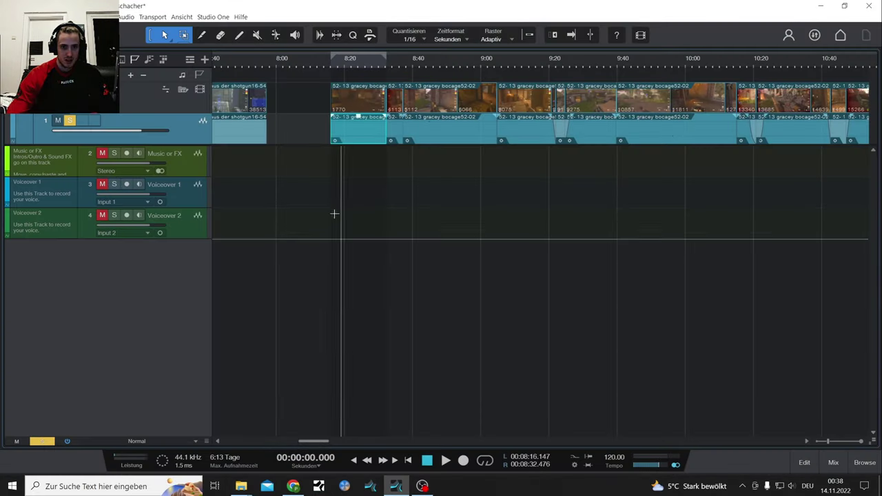
{"action": "left_click", "coordinate": [357, 124]}
{"action": "left_click", "coordinate": [357, 124]}
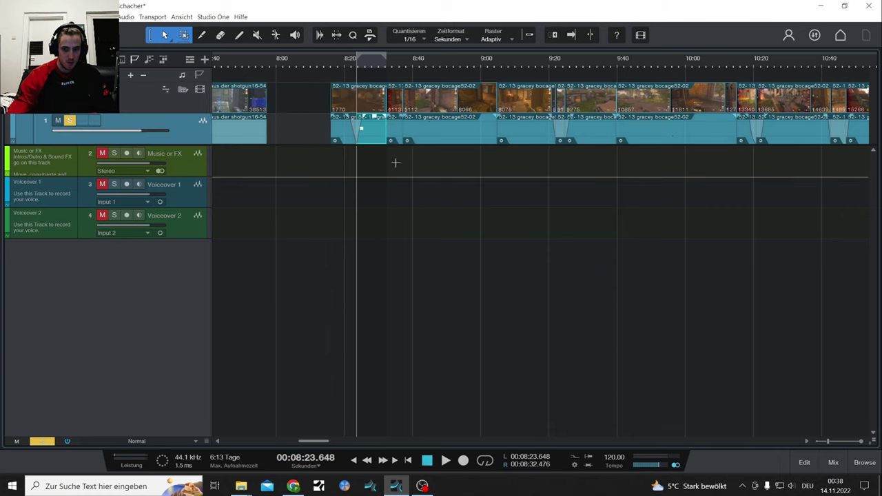
{"action": "left_click", "coordinate": [833, 466]}
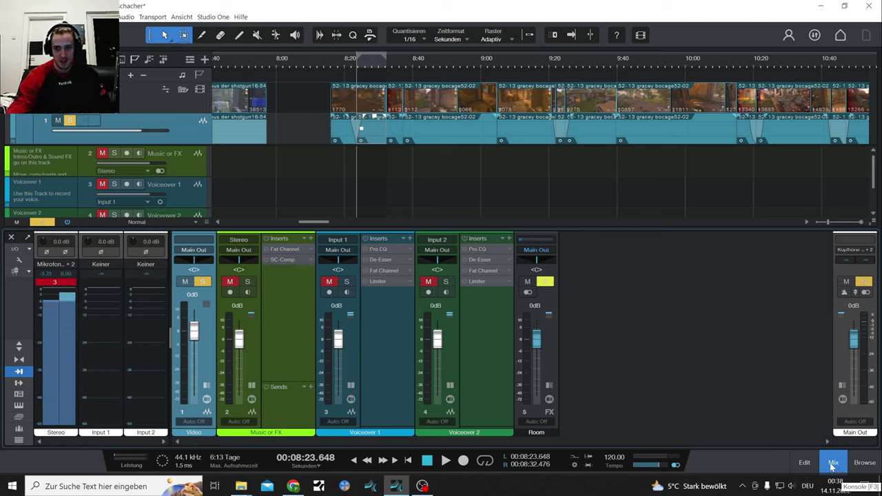
{"action": "left_click", "coordinate": [410, 282]}
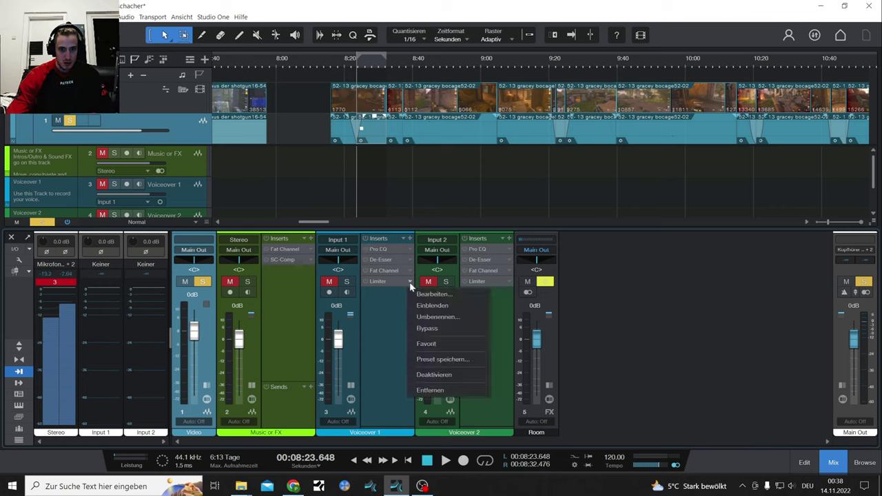
{"action": "left_click", "coordinate": [409, 282]}
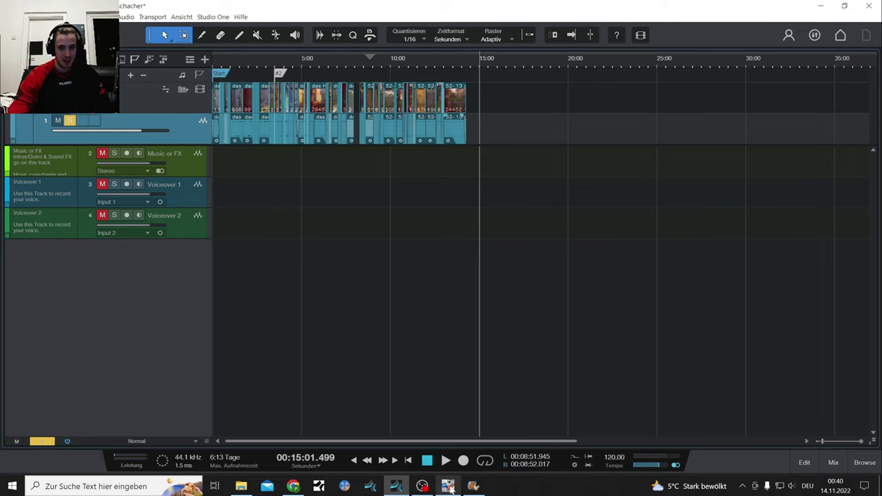
{"action": "mouse_move", "coordinate": [449, 489]}
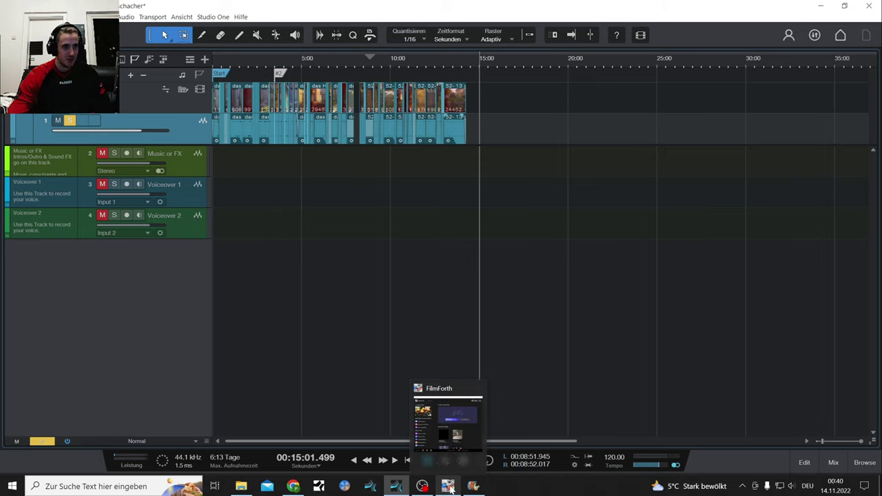
{"action": "left_click", "coordinate": [448, 487]}
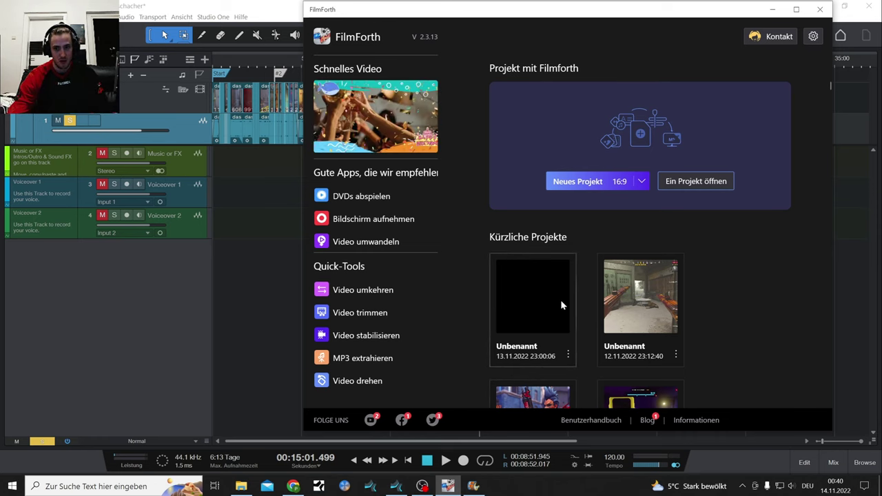
{"action": "left_click", "coordinate": [474, 487]}
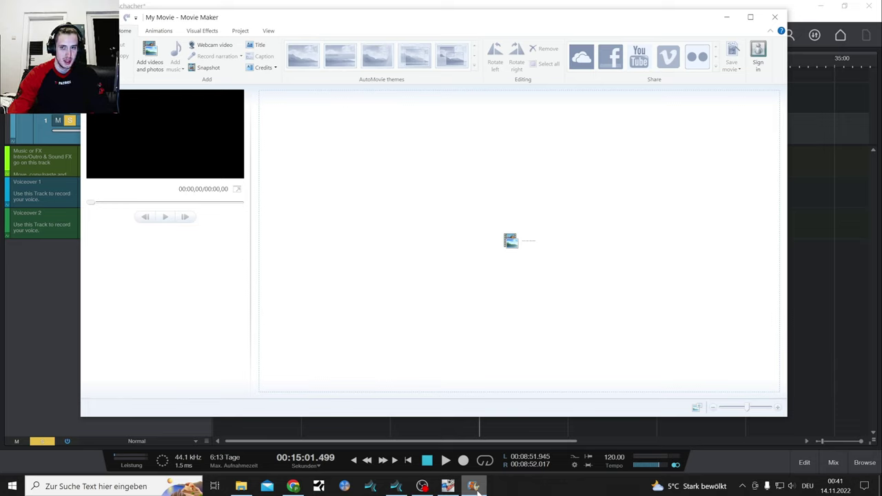
{"action": "left_click", "coordinate": [480, 489]}
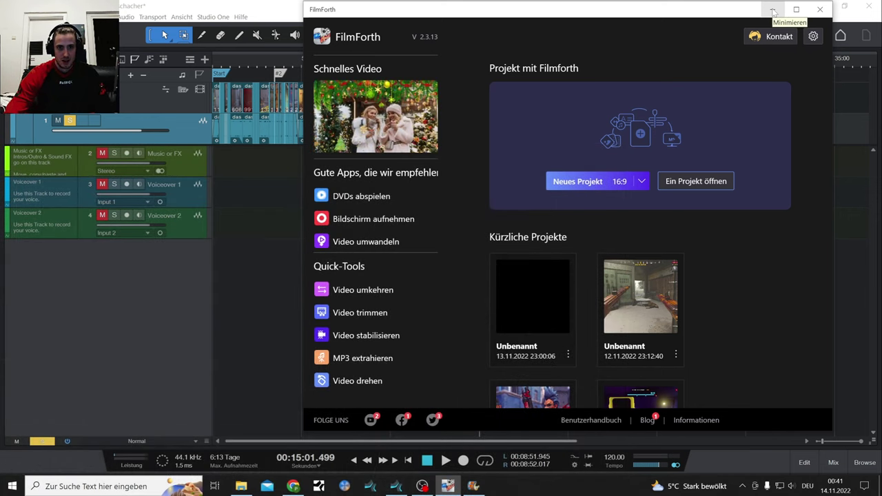
{"action": "left_click", "coordinate": [772, 9]}
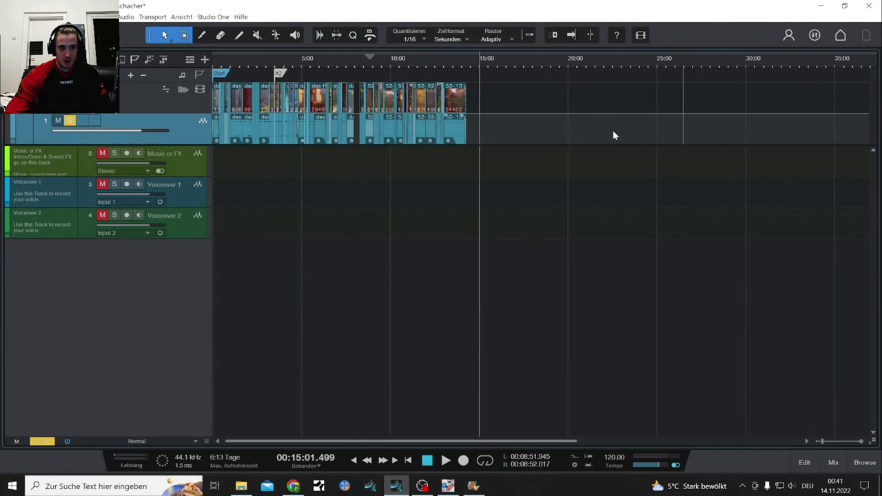
Step: Close the pieaces folder window, set the playhead near 17:14, and open a new File Explorer window
{"action": "left_click", "coordinate": [241, 487]}
{"action": "left_click_drag", "start_coordinate": [159, 99], "coordinate": [208, 44]}
{"action": "left_click_drag", "start_coordinate": [345, 18], "coordinate": [488, 203]}
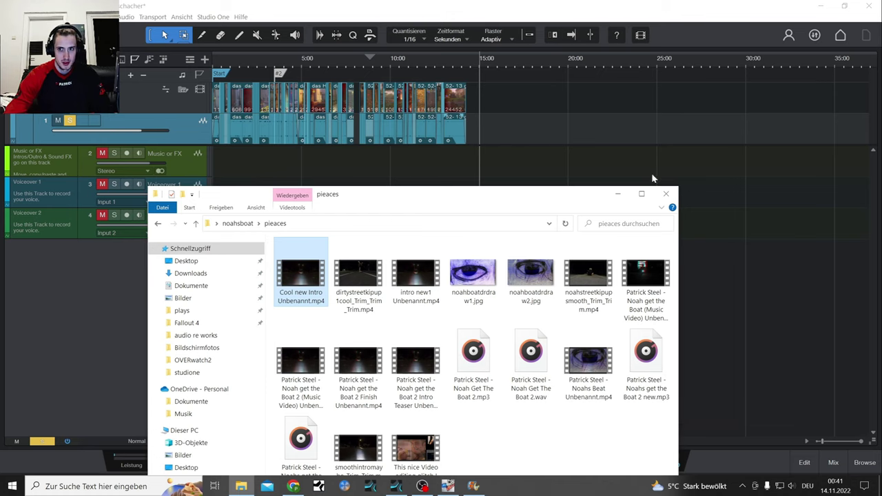
{"action": "left_click", "coordinate": [666, 194]}
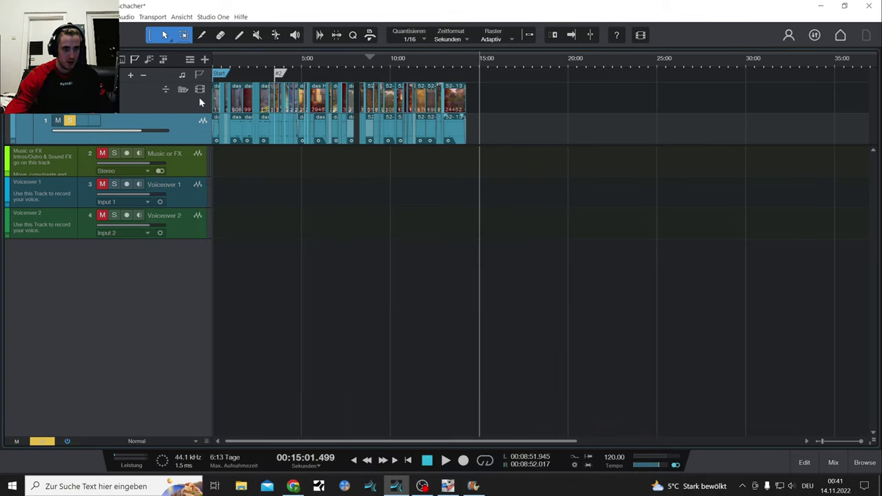
{"action": "left_click", "coordinate": [524, 119]}
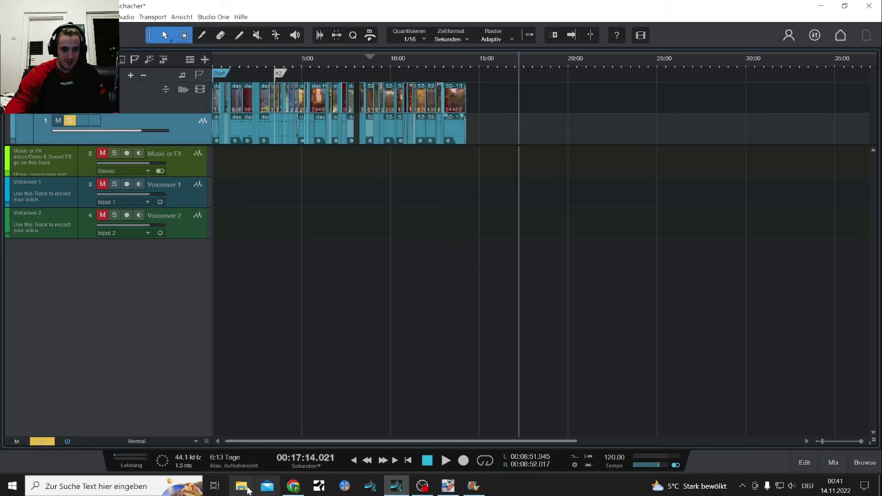
{"action": "left_click", "coordinate": [243, 486]}
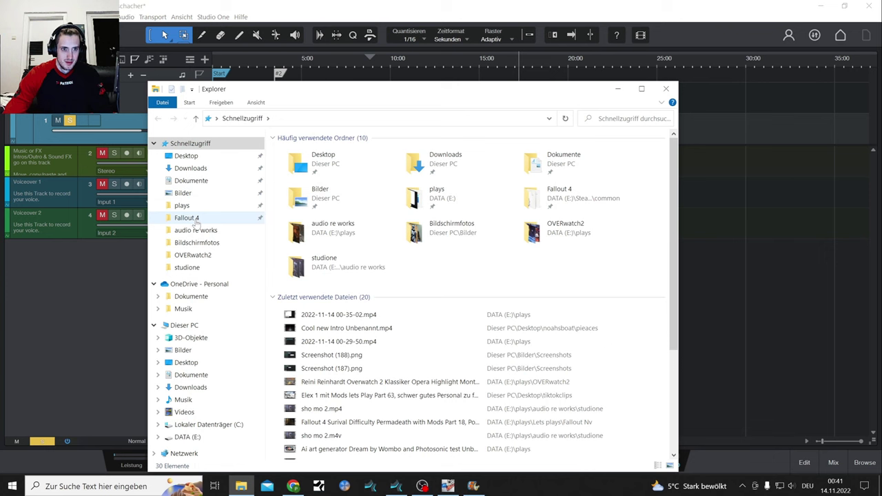
Step: Show the Desktop folder's contents, then minimize OBS Studio to reveal the plays folder
{"action": "left_click", "coordinate": [186, 156]}
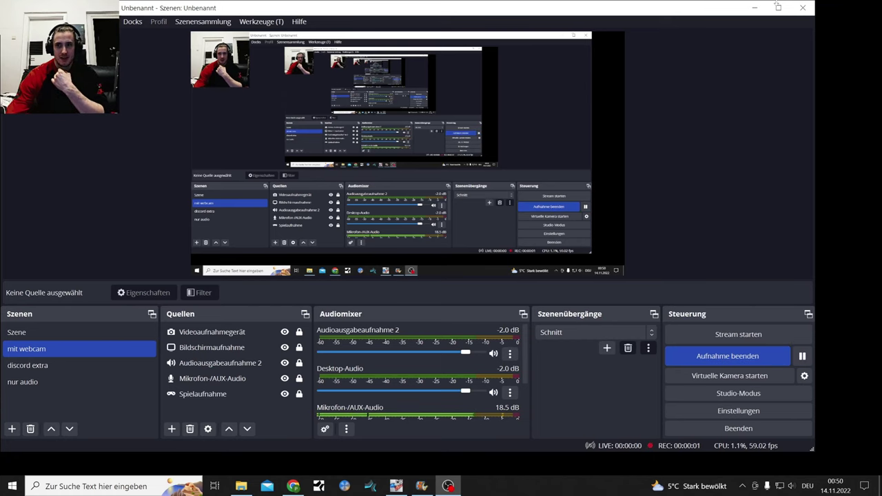
{"action": "left_click", "coordinate": [754, 8]}
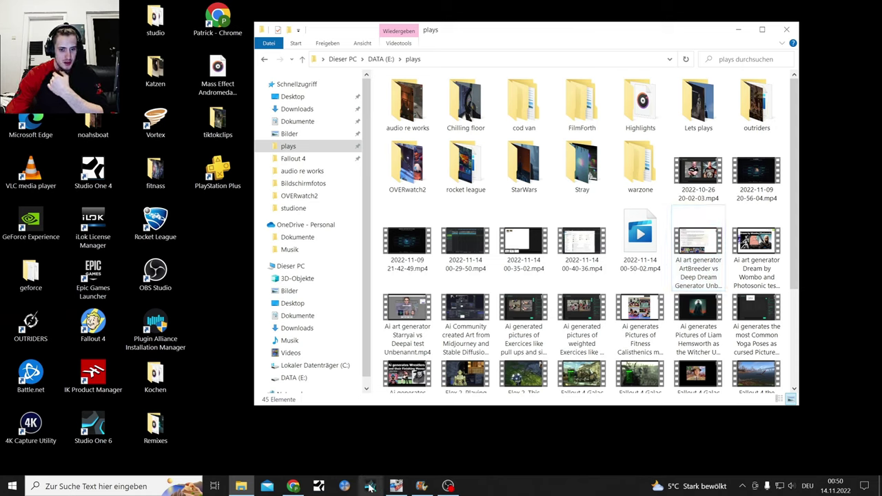
Step: Relaunch Studio One 6 and reopen the most recent 2022-11-13 song, then put OBS away again
{"action": "right_click", "coordinate": [100, 429]}
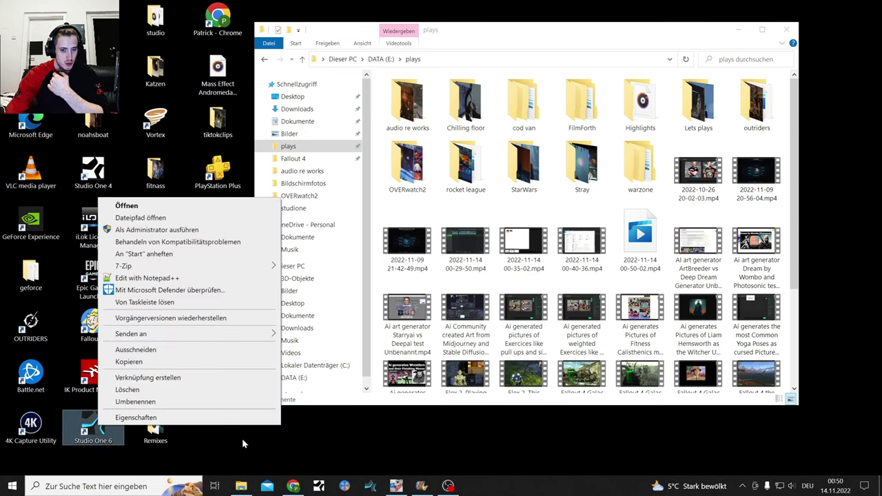
{"action": "left_click", "coordinate": [370, 486]}
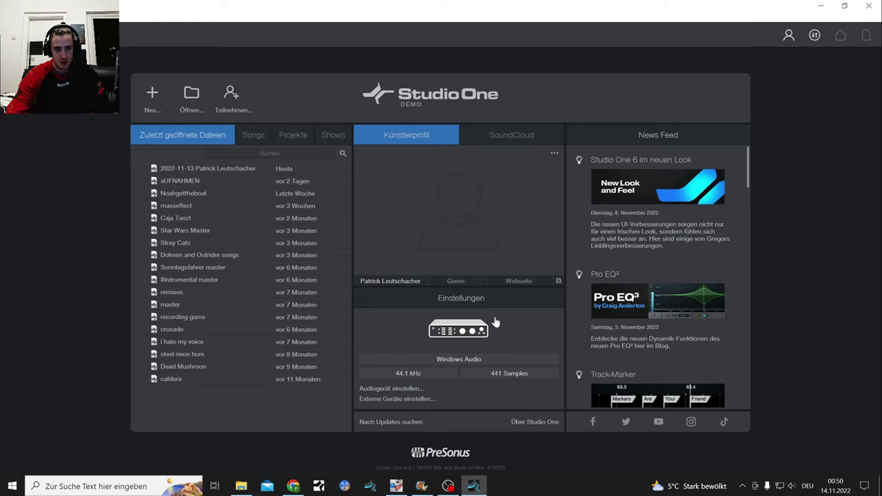
{"action": "left_click", "coordinate": [224, 171]}
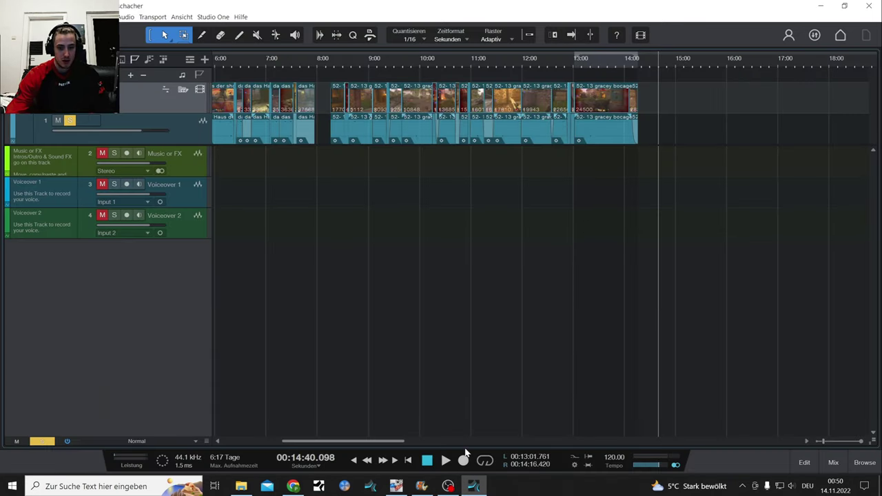
{"action": "left_click", "coordinate": [448, 486]}
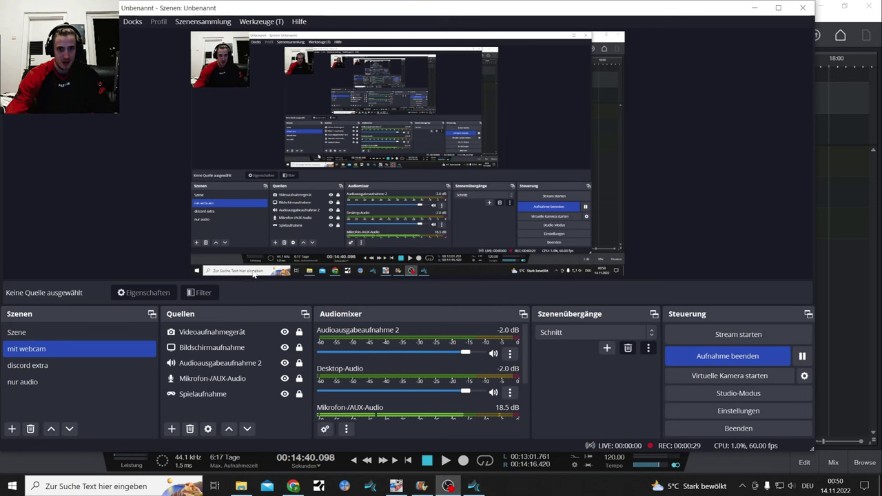
{"action": "left_click", "coordinate": [447, 486]}
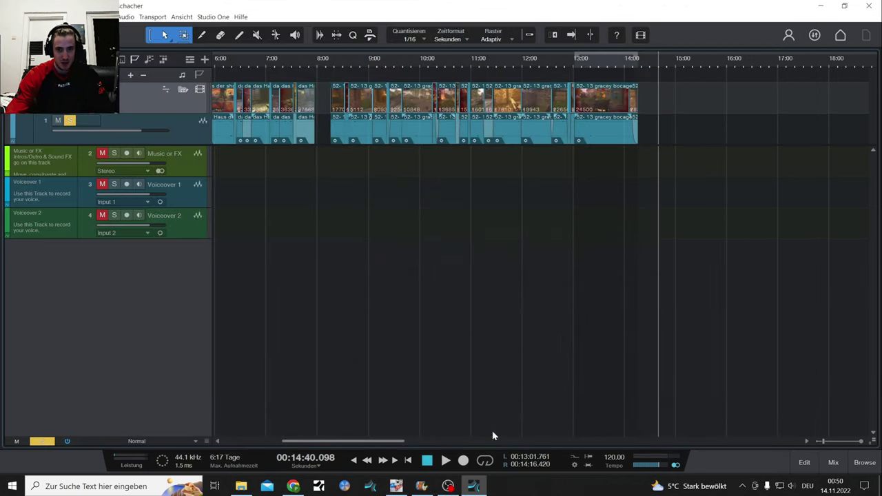
Step: Browse to Desktop > noahsboat > pieaces and drag Cool new Intro Unbenannt.mp4 onto the Studio One track
{"action": "left_click", "coordinate": [241, 486]}
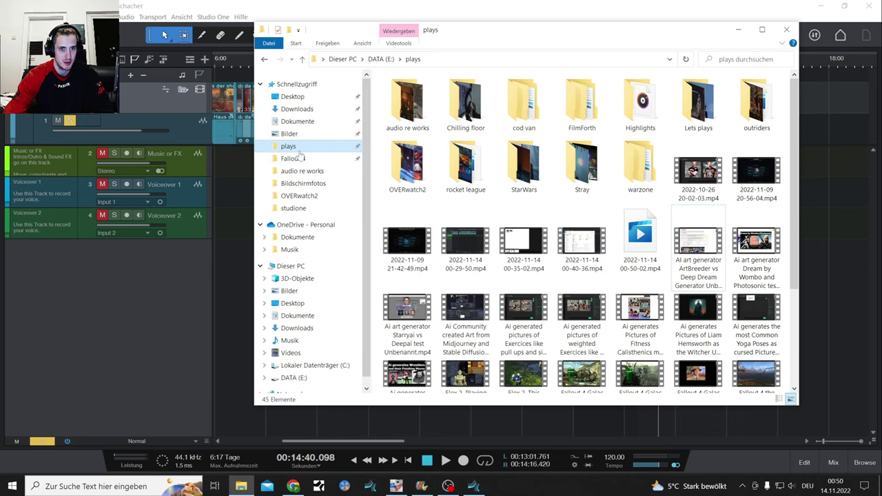
{"action": "left_click", "coordinate": [293, 97]}
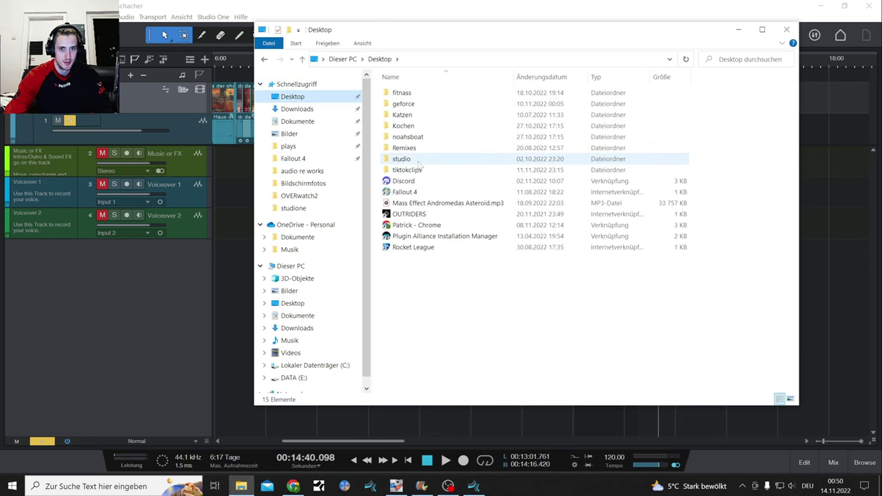
{"action": "double_click", "coordinate": [413, 136]}
{"action": "double_click", "coordinate": [401, 100]}
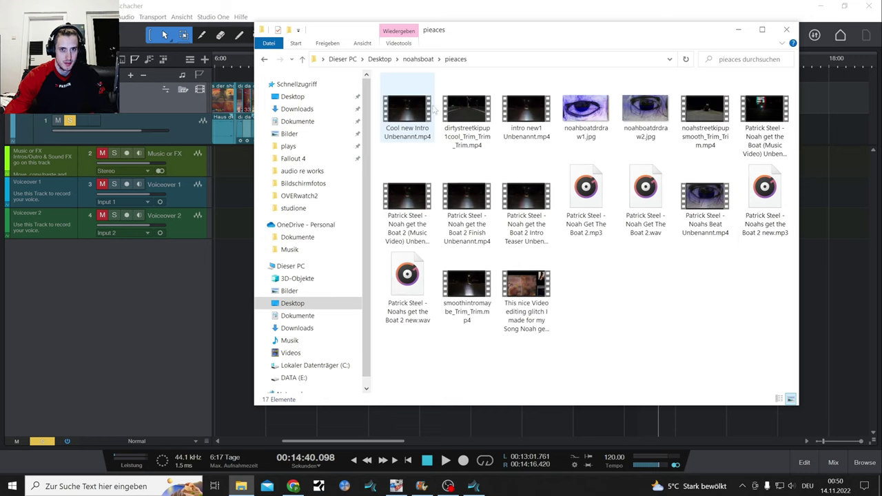
{"action": "left_click_drag", "start_coordinate": [517, 30], "coordinate": [282, 52]}
{"action": "left_click_drag", "start_coordinate": [172, 132], "coordinate": [658, 131]}
{"action": "left_click", "coordinate": [502, 53]}
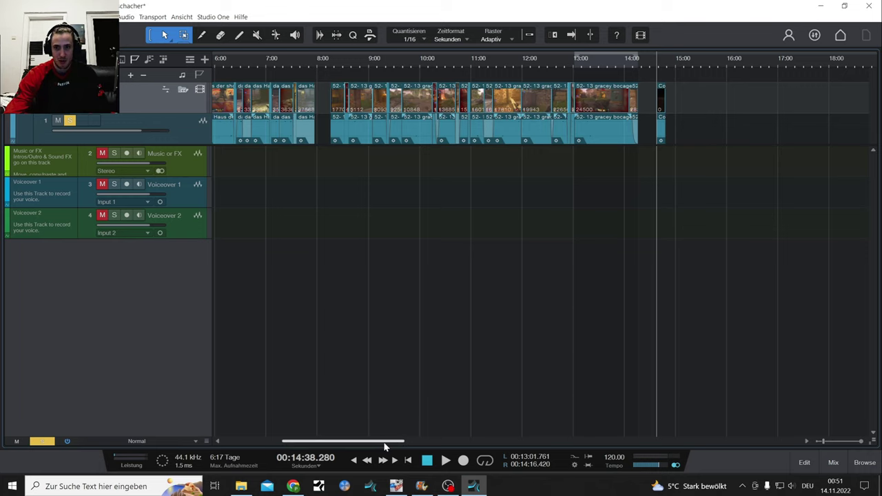
Step: Zoom into the timeline around 14:40 and set the playhead near 14:43, briefly checking the mixer
{"action": "left_click_drag", "start_coordinate": [385, 446], "coordinate": [383, 448]}
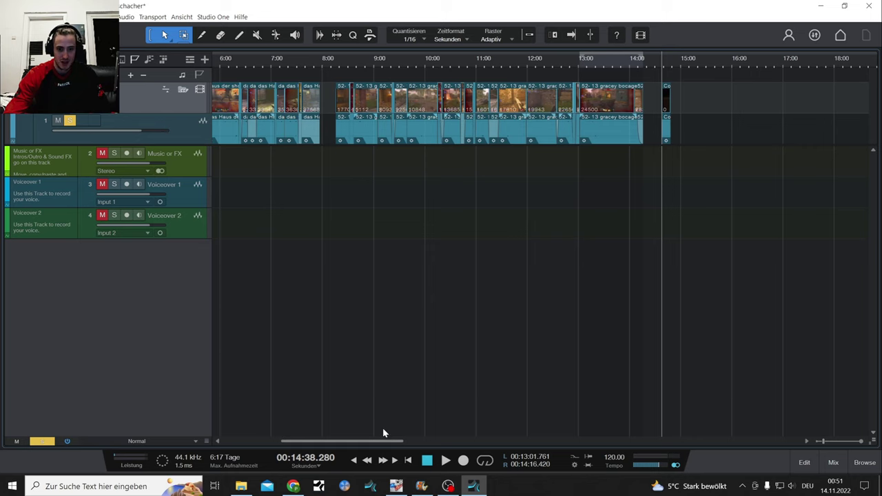
{"action": "left_click_drag", "start_coordinate": [384, 441], "coordinate": [409, 441]}
{"action": "left_click_drag", "start_coordinate": [827, 444], "coordinate": [835, 443]}
{"action": "left_click_drag", "start_coordinate": [363, 445], "coordinate": [366, 442]}
{"action": "left_click", "coordinate": [453, 138]}
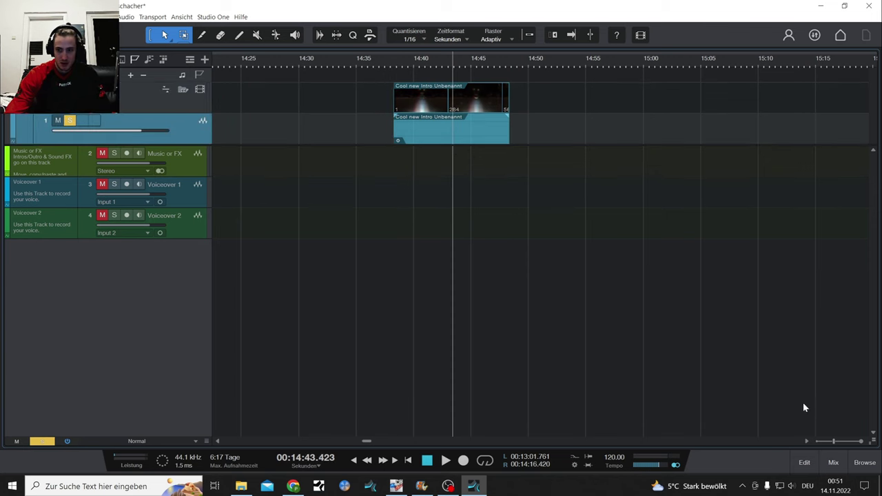
{"action": "left_click", "coordinate": [833, 462]}
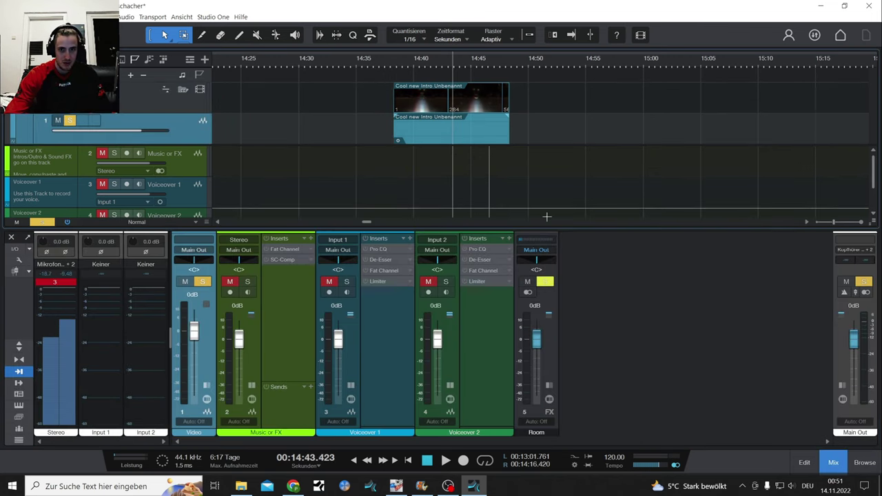
{"action": "left_click", "coordinate": [833, 463]}
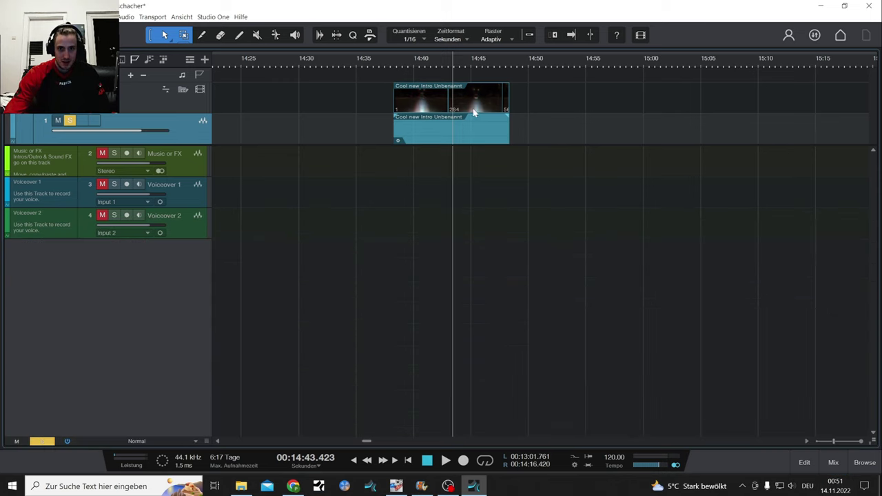
Step: Split the intro audio at the playhead, fade out the first piece, and split the video with Alt+X
{"action": "left_click", "coordinate": [445, 127], "text": "alt"}
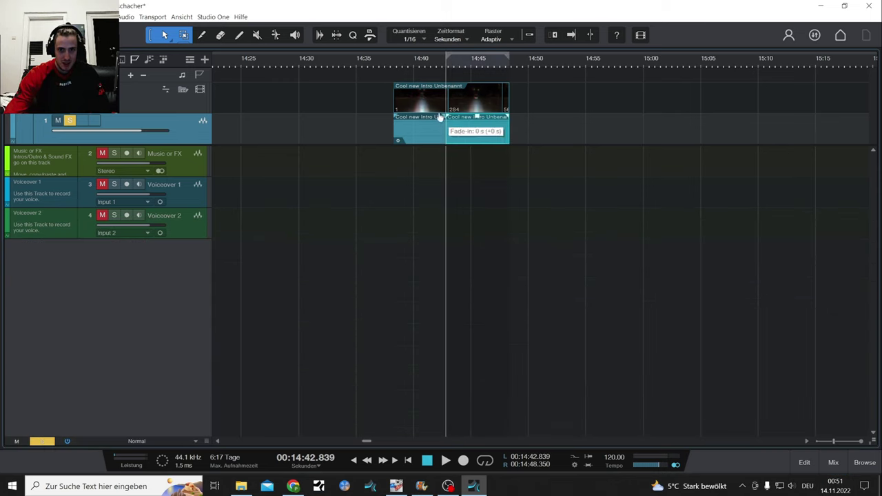
{"action": "mouse_move", "coordinate": [447, 118]}
{"action": "left_mouse_down"}
{"action": "mouse_move", "coordinate": [426, 138]}
{"action": "mouse_move", "coordinate": [390, 129]}
{"action": "mouse_move", "coordinate": [401, 135]}
{"action": "left_mouse_up"}
{"action": "left_click_drag", "start_coordinate": [465, 103], "coordinate": [553, 108]}
{"action": "key", "text": "alt+x"}
Step: Split the gameplay clip at 14:00 and again at 13:55
{"action": "left_click", "coordinate": [427, 461]}
{"action": "left_click_drag", "start_coordinate": [364, 442], "coordinate": [359, 442]}
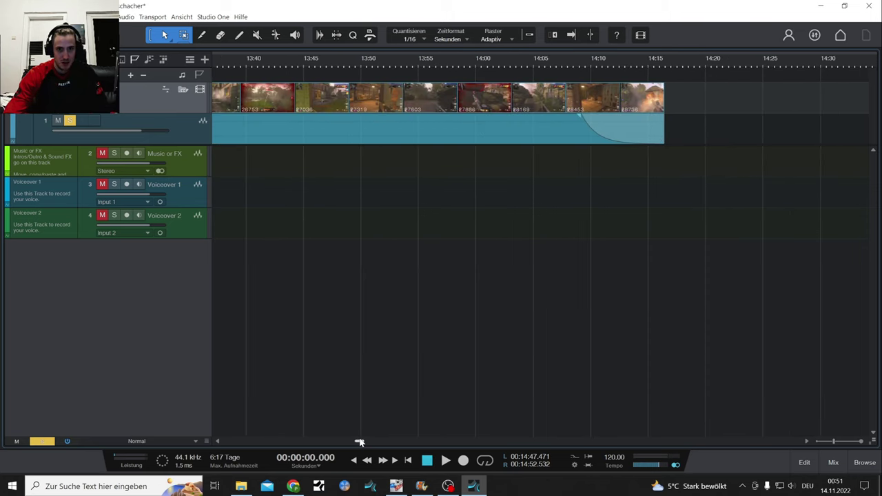
{"action": "left_click", "coordinate": [693, 131]}
{"action": "left_click_drag", "start_coordinate": [692, 132], "coordinate": [478, 102]}
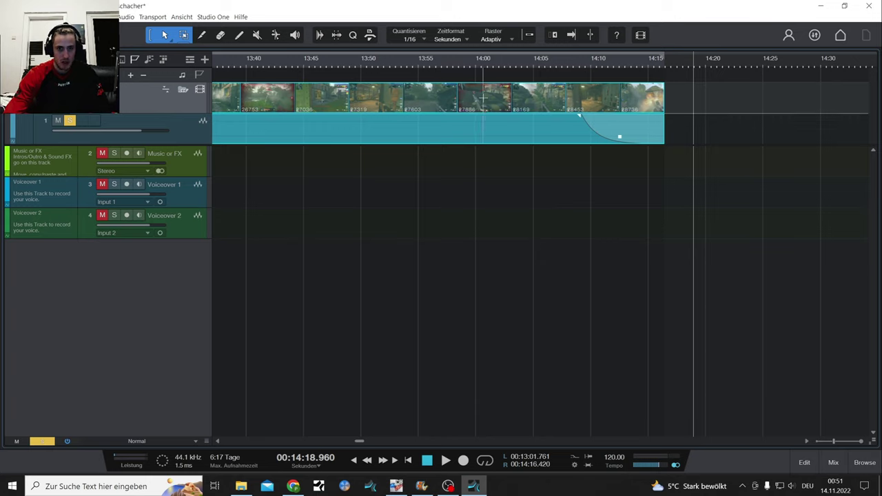
{"action": "left_click", "coordinate": [483, 99], "text": "alt"}
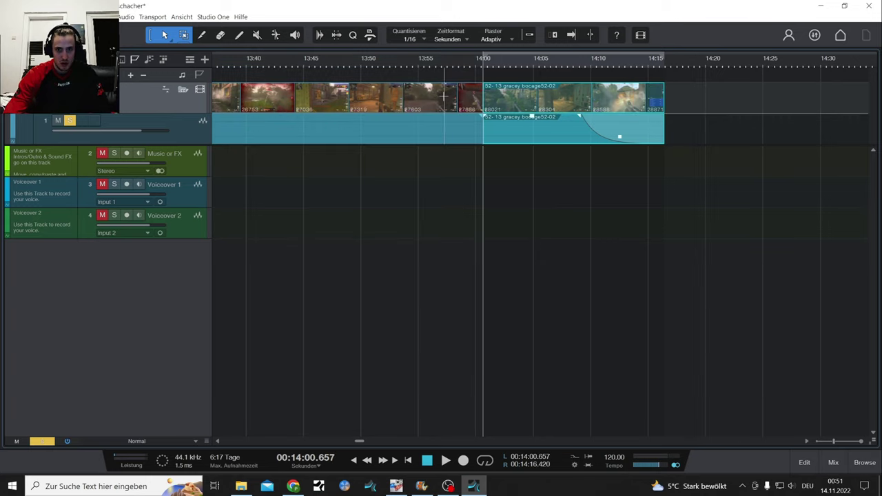
{"action": "left_click", "coordinate": [445, 159]}
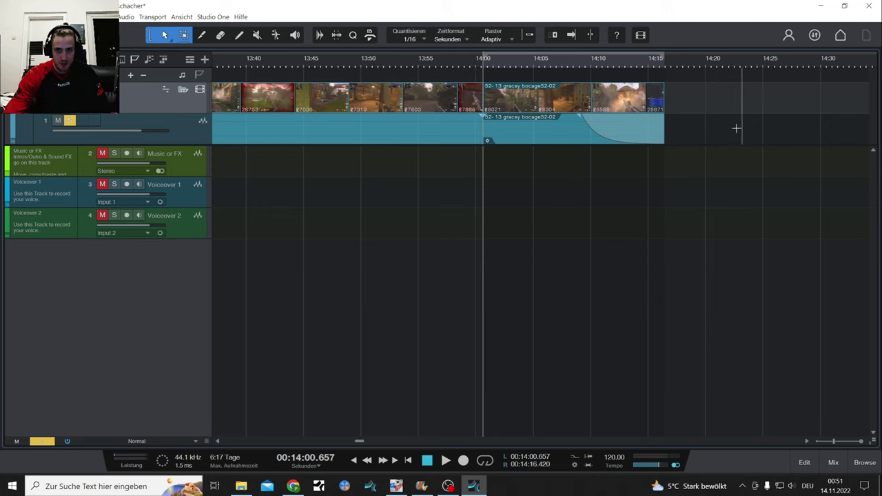
{"action": "left_click", "coordinate": [413, 119]}
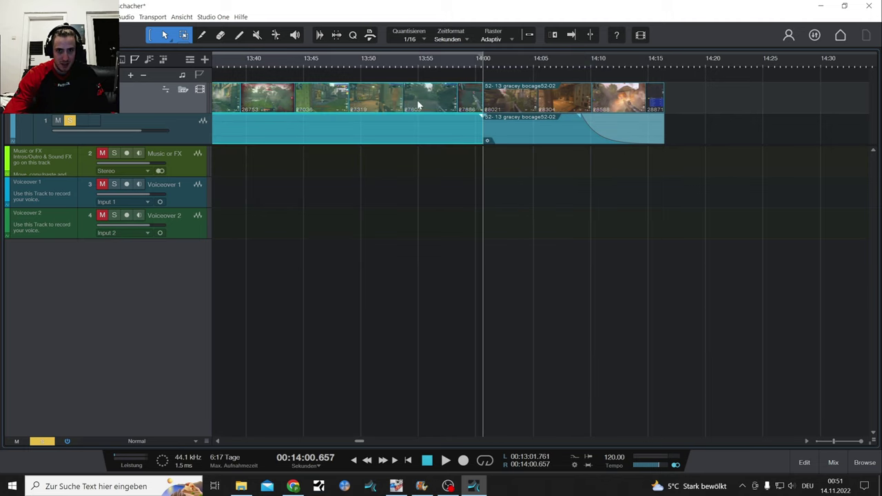
{"action": "left_click", "coordinate": [420, 121], "text": "alt"}
Step: Delete the 13:55–14:00 piece (Löschen) and move the 14:00 clip back to 13:55
{"action": "right_click", "coordinate": [449, 138]}
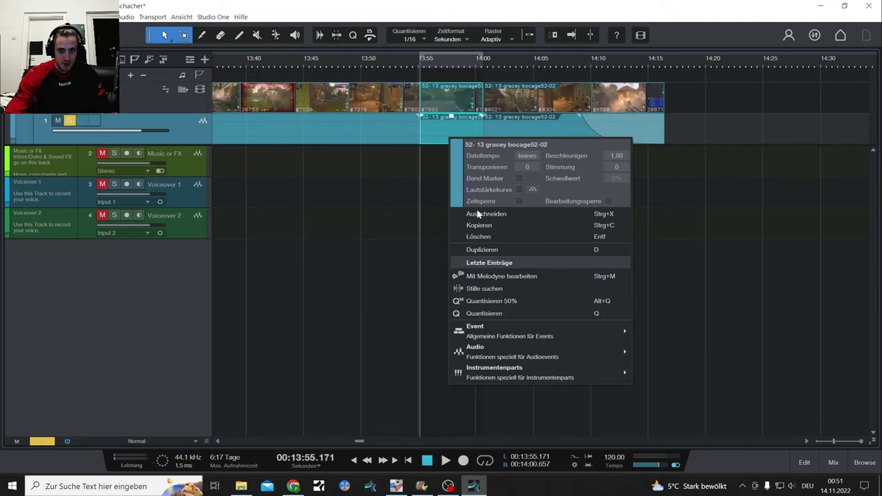
{"action": "left_click", "coordinate": [494, 238]}
{"action": "left_click", "coordinate": [528, 103]}
{"action": "left_click_drag", "start_coordinate": [534, 142], "coordinate": [468, 140]}
{"action": "left_click", "coordinate": [558, 181]}
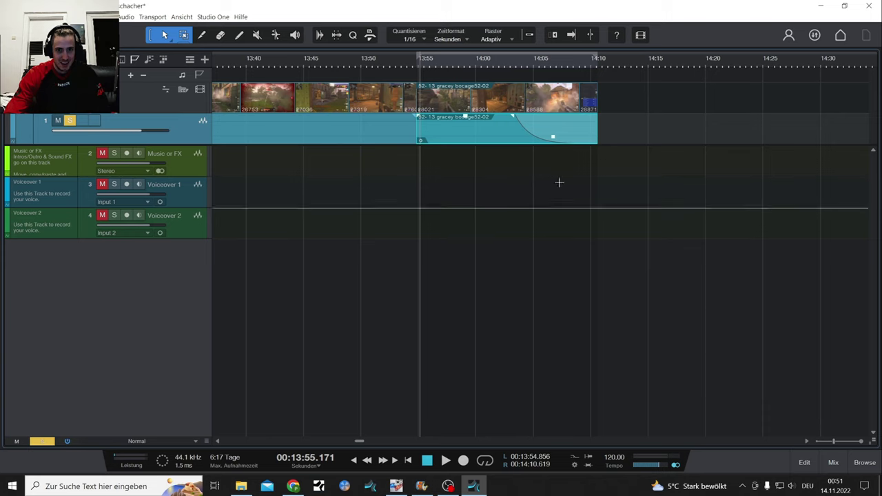
{"action": "left_click", "coordinate": [415, 59]}
{"action": "mouse_move", "coordinate": [834, 442]}
{"action": "left_mouse_down"}
{"action": "mouse_move", "coordinate": [856, 441]}
{"action": "mouse_move", "coordinate": [833, 441]}
{"action": "left_mouse_up"}
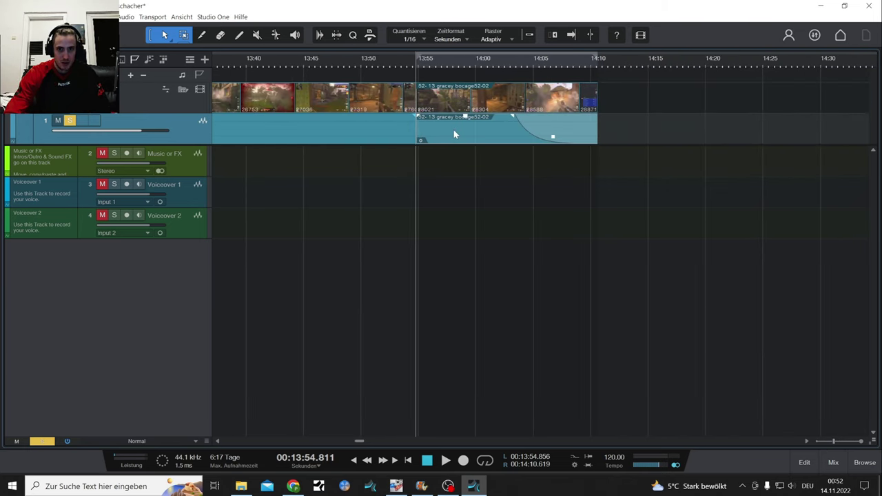
Step: Undo the stray audio move and reposition the second clip back toward 13:55
{"action": "left_click_drag", "start_coordinate": [454, 129], "coordinate": [527, 139]}
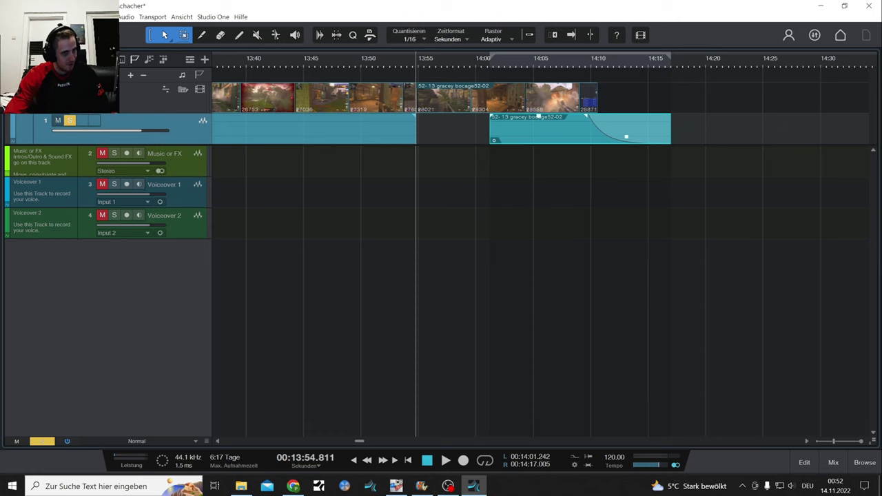
{"action": "left_click", "coordinate": [31, 17]}
{"action": "left_click", "coordinate": [151, 175]}
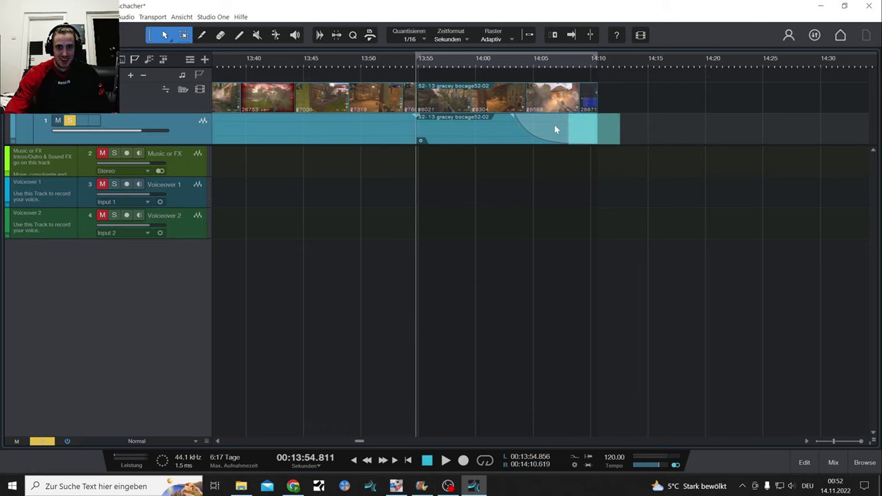
{"action": "left_click", "coordinate": [454, 112]}
{"action": "left_click_drag", "start_coordinate": [462, 112], "coordinate": [505, 112]}
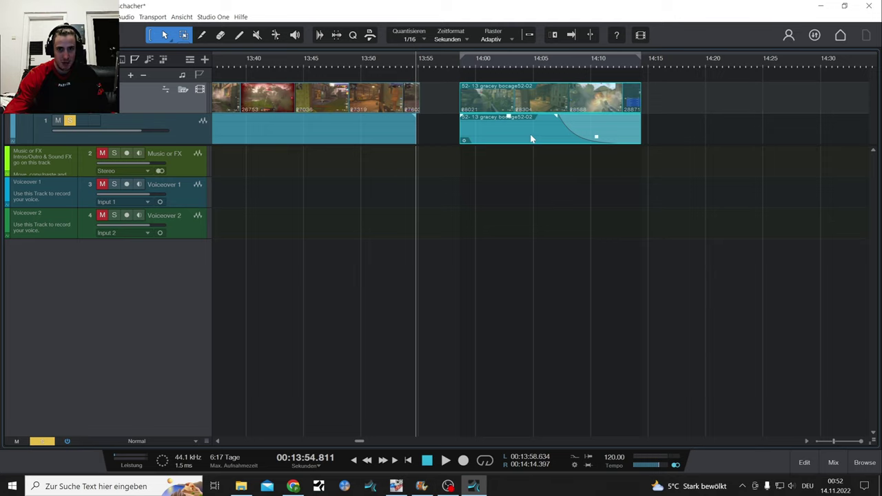
{"action": "mouse_move", "coordinate": [533, 140]}
{"action": "left_mouse_down"}
{"action": "mouse_move", "coordinate": [492, 138]}
{"action": "mouse_move", "coordinate": [522, 142]}
{"action": "mouse_move", "coordinate": [487, 147]}
{"action": "mouse_move", "coordinate": [515, 144]}
{"action": "left_mouse_up"}
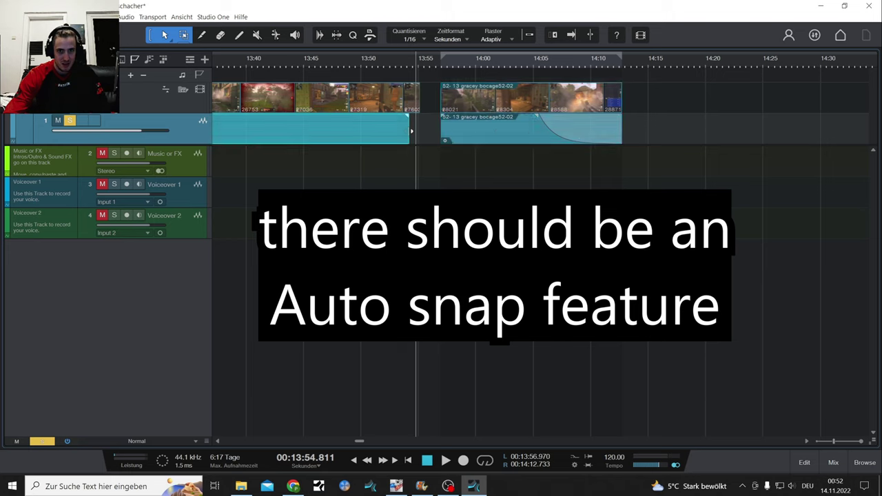
Step: Trim the first audio event so it ends at 13:55
{"action": "left_click_drag", "start_coordinate": [446, 138], "coordinate": [454, 129]}
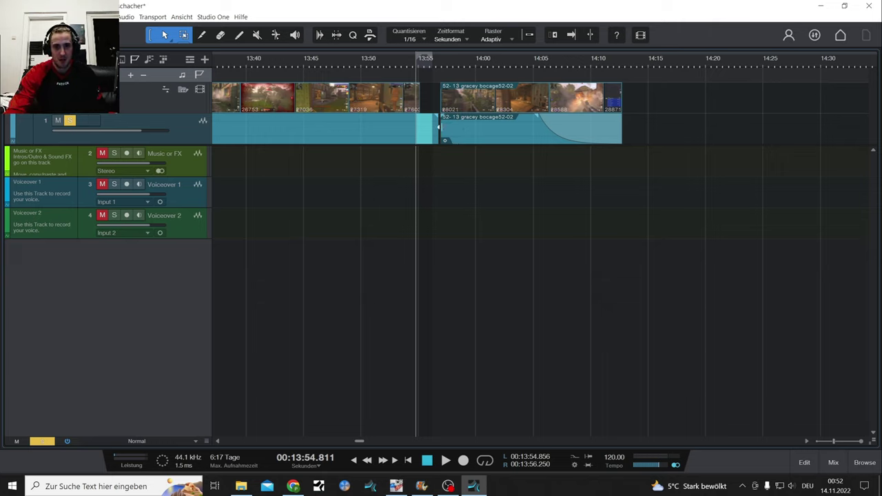
{"action": "left_click", "coordinate": [374, 129]}
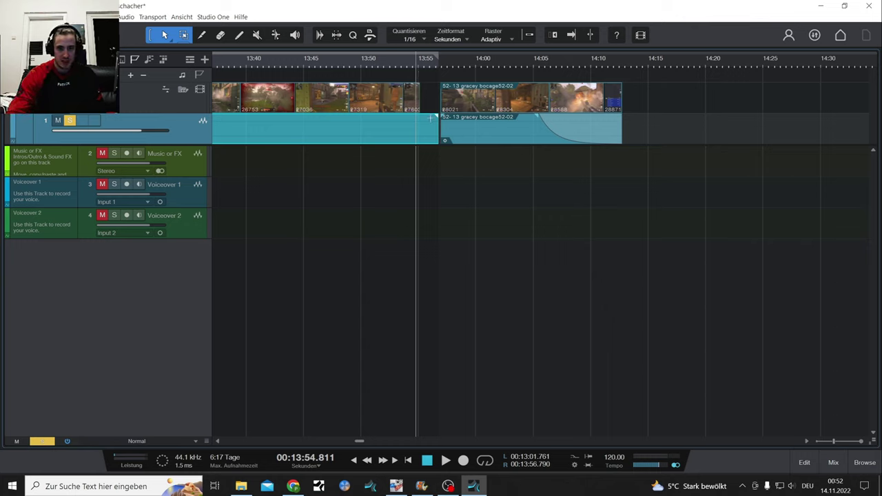
{"action": "left_click_drag", "start_coordinate": [439, 135], "coordinate": [421, 133]}
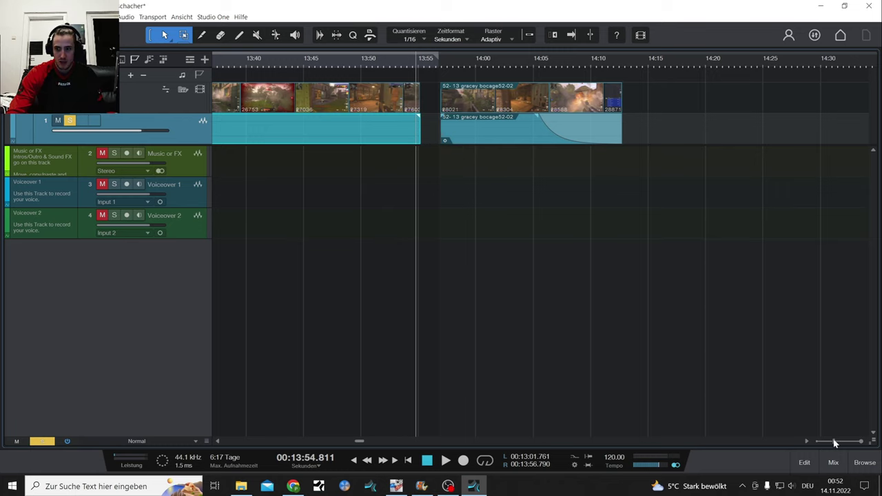
{"action": "left_click_drag", "start_coordinate": [833, 440], "coordinate": [830, 441]}
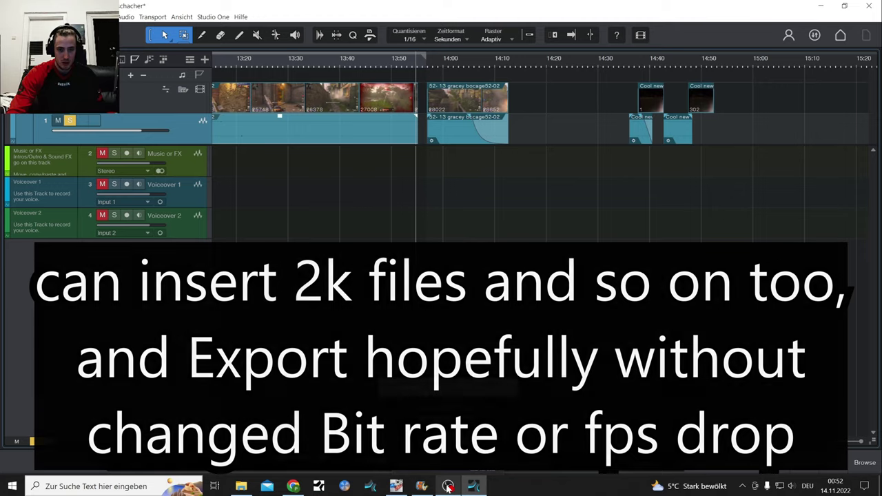
Step: Bring OBS forward and open, then close, the Desktop-Audio filter list
{"action": "left_click", "coordinate": [448, 488]}
{"action": "left_click", "coordinate": [510, 392]}
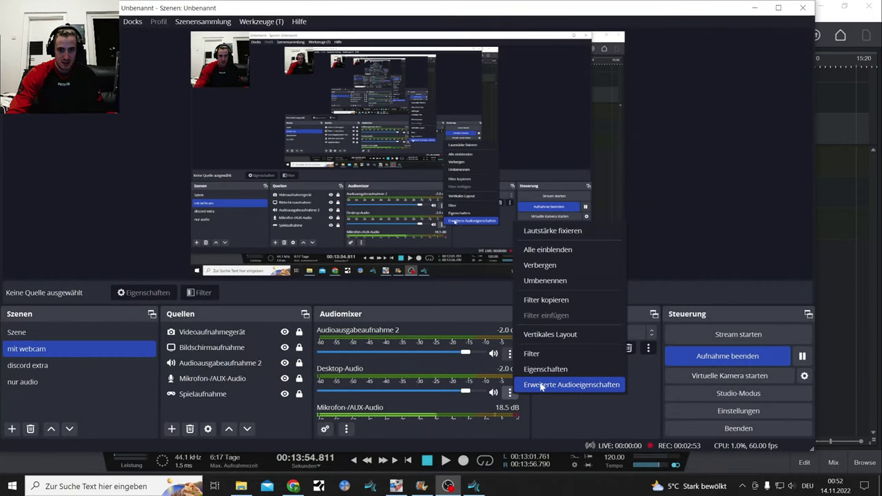
{"action": "left_click", "coordinate": [555, 355]}
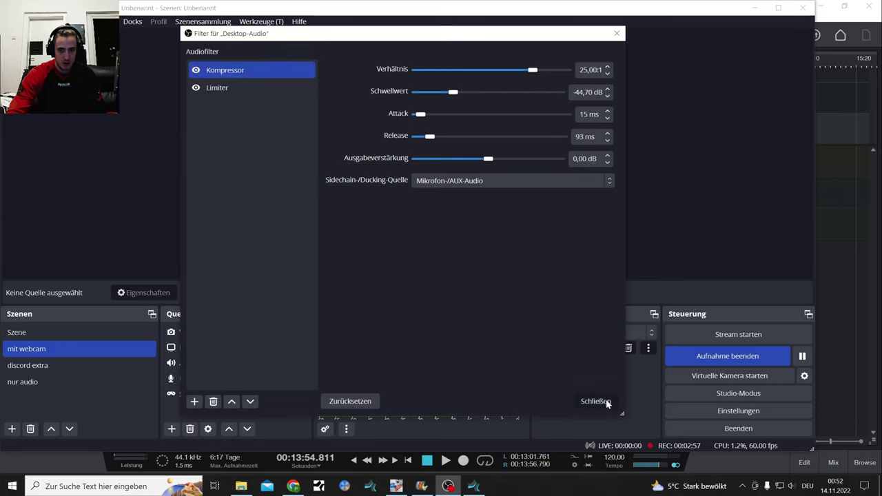
{"action": "left_click", "coordinate": [596, 402]}
{"action": "scroll", "coordinate": [521, 386], "scroll_direction": "down", "scroll_amount": 3}
Step: Review the Mikrofon/AUX-Audio filters: Limiter, VST-2.x plugins and tdr eq (TDR Nova), then close the list
{"action": "left_click", "coordinate": [510, 380]}
{"action": "left_click", "coordinate": [544, 354]}
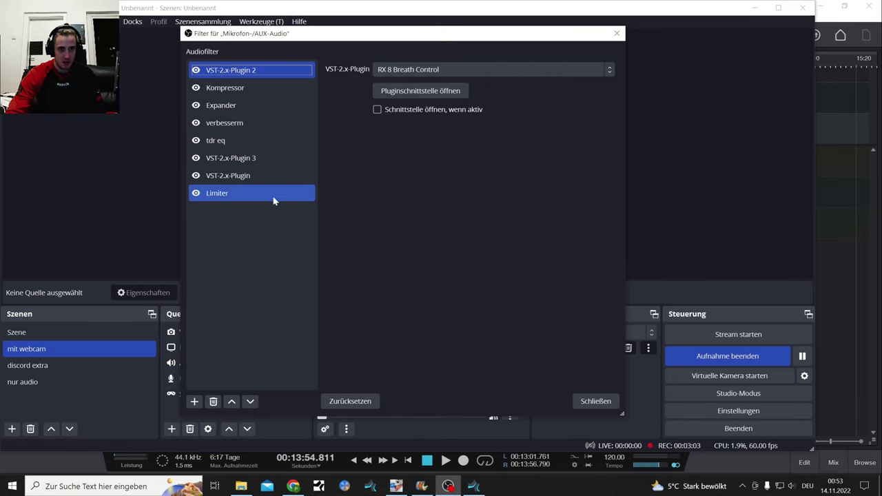
{"action": "left_click", "coordinate": [225, 195]}
{"action": "left_click", "coordinate": [226, 159]}
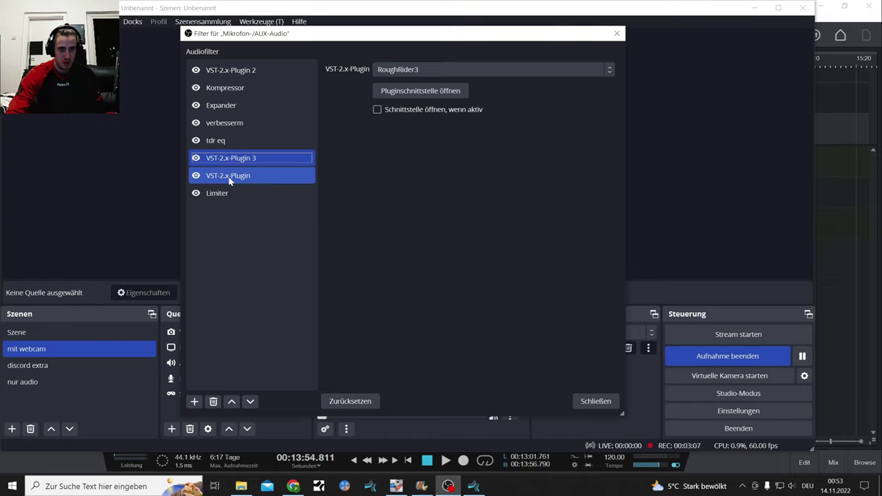
{"action": "left_click", "coordinate": [229, 178]}
{"action": "left_click", "coordinate": [234, 148]}
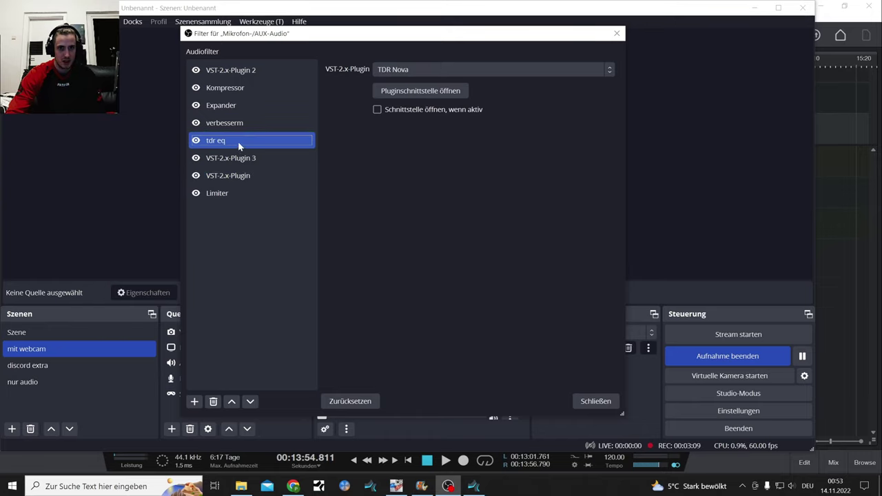
{"action": "left_click", "coordinate": [618, 34]}
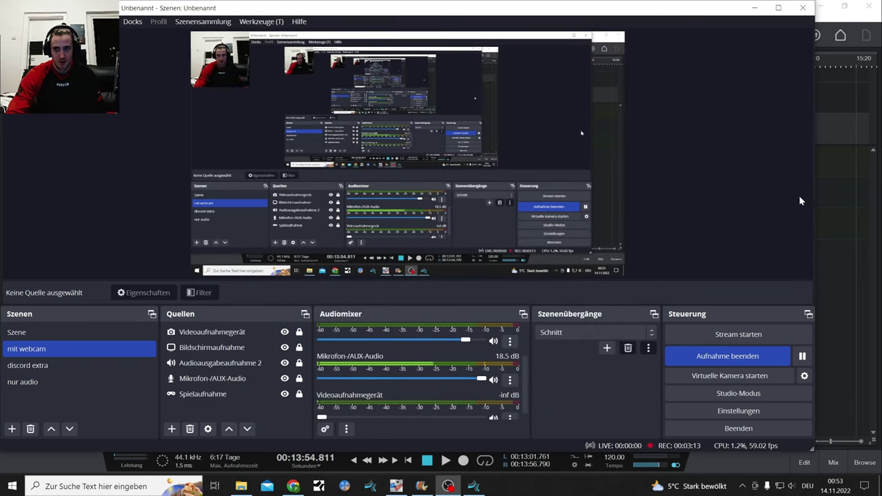
Step: Minimize OBS and close Studio One 6, answering Nein to discard unsaved changes
{"action": "left_click", "coordinate": [448, 486]}
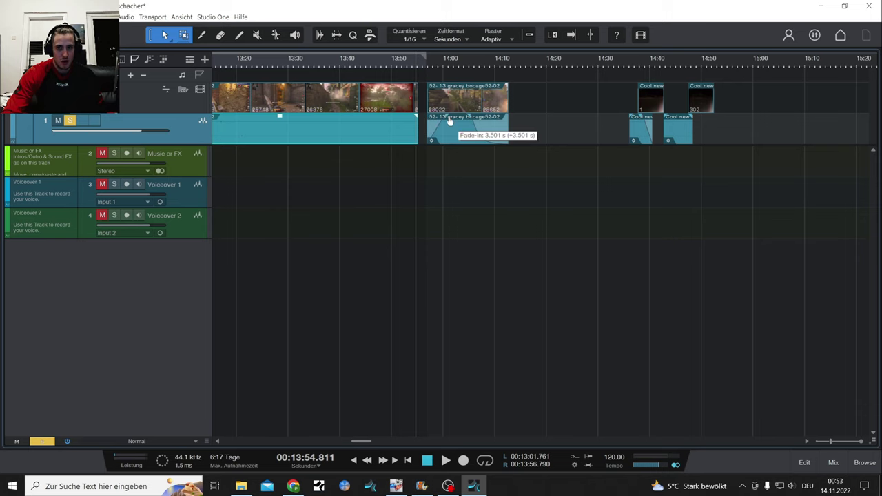
{"action": "left_click", "coordinate": [869, 5]}
{"action": "left_click", "coordinate": [485, 242]}
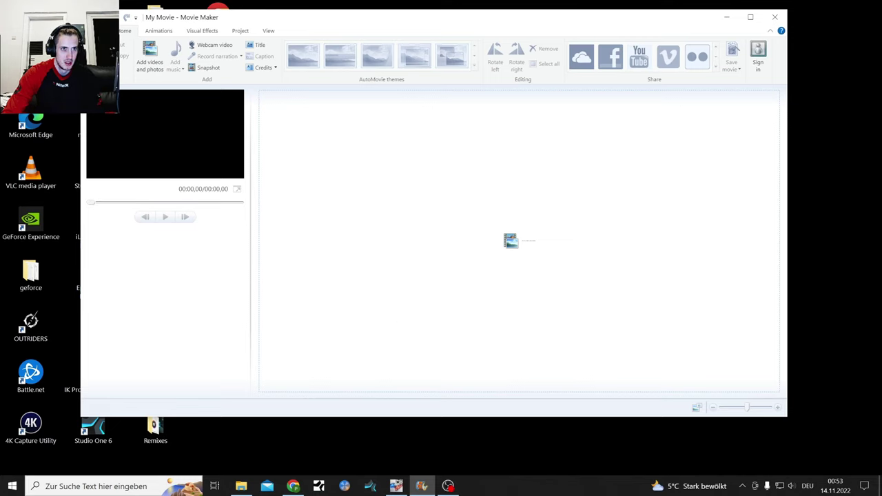
Step: Add Cool new Intro Unbenannt to the Movie Maker storyboard and browse its Fade in and clip actions
{"action": "key", "text": "alt+f"}
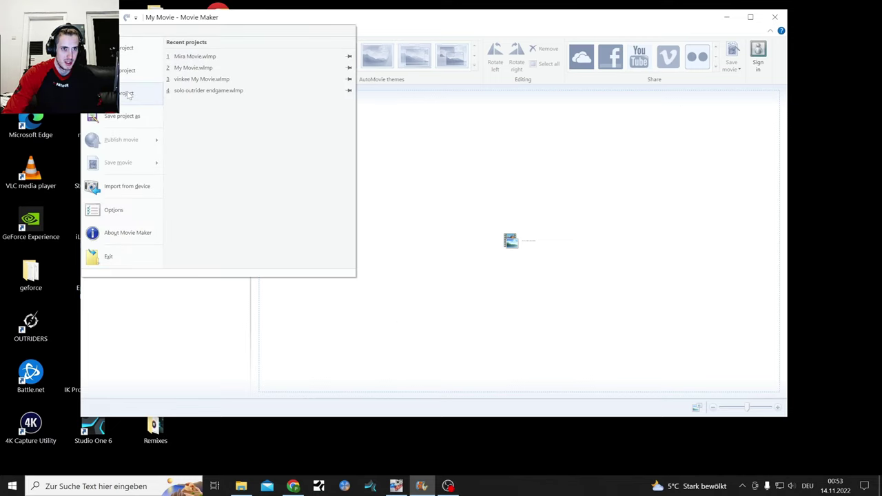
{"action": "key", "text": "alt+Tab"}
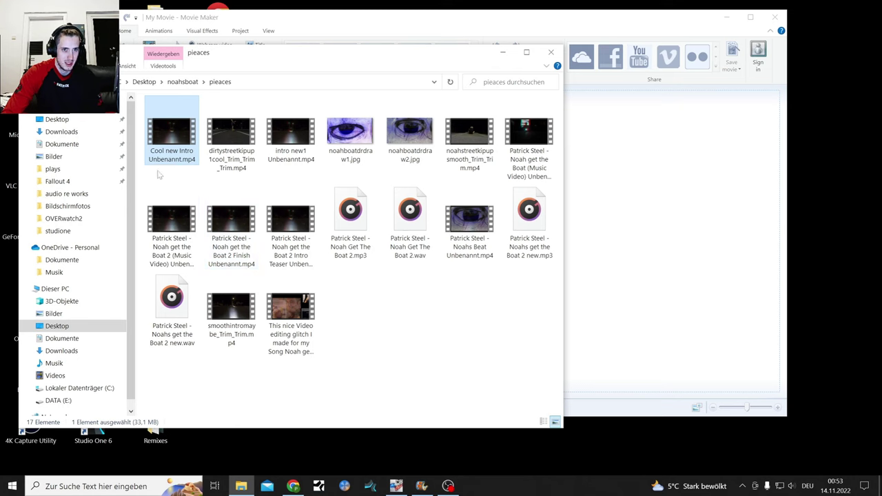
{"action": "left_click_drag", "start_coordinate": [168, 148], "coordinate": [616, 173]}
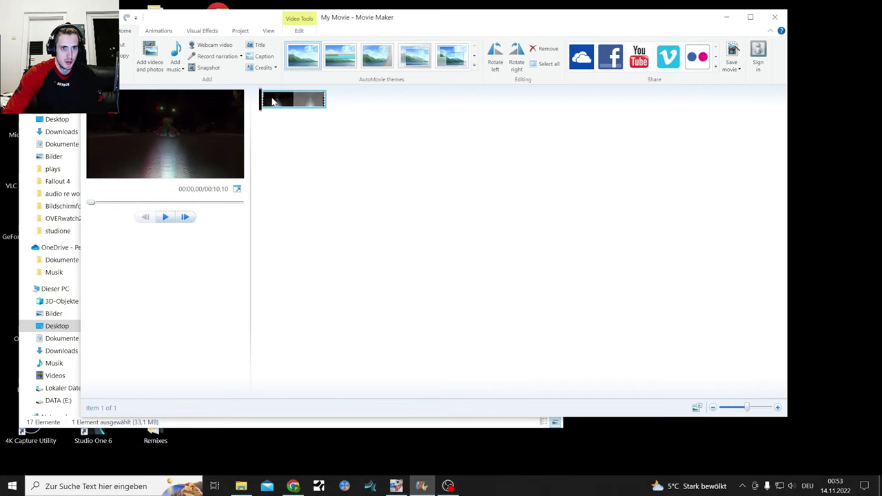
{"action": "left_click", "coordinate": [298, 31]}
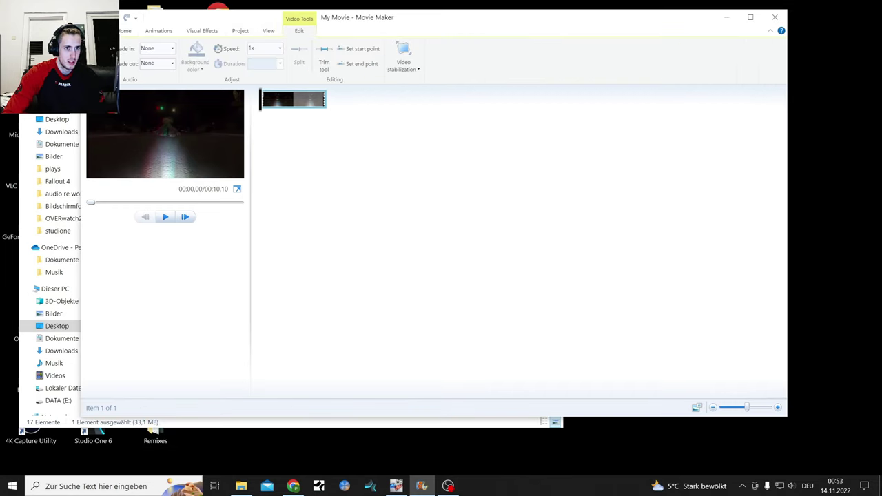
{"action": "left_click", "coordinate": [172, 48]}
{"action": "left_click", "coordinate": [176, 56]}
{"action": "right_click", "coordinate": [303, 102]}
{"action": "left_click", "coordinate": [285, 137]}
{"action": "right_click", "coordinate": [301, 107]}
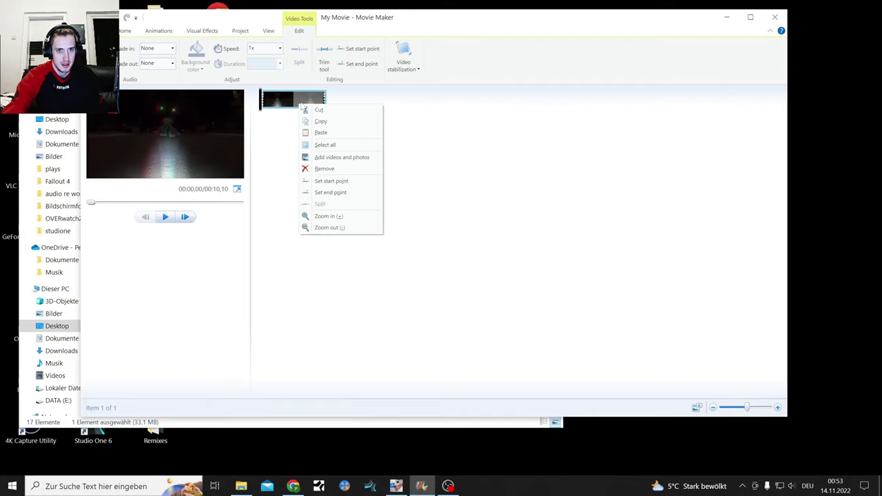
Step: Look over the Add music options, then close Movie Maker without saving the movie
{"action": "left_click", "coordinate": [122, 31]}
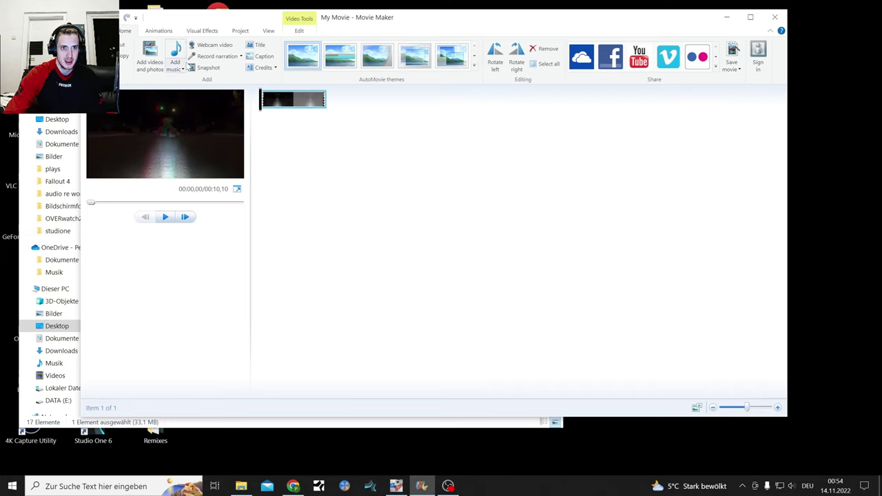
{"action": "left_click", "coordinate": [183, 70]}
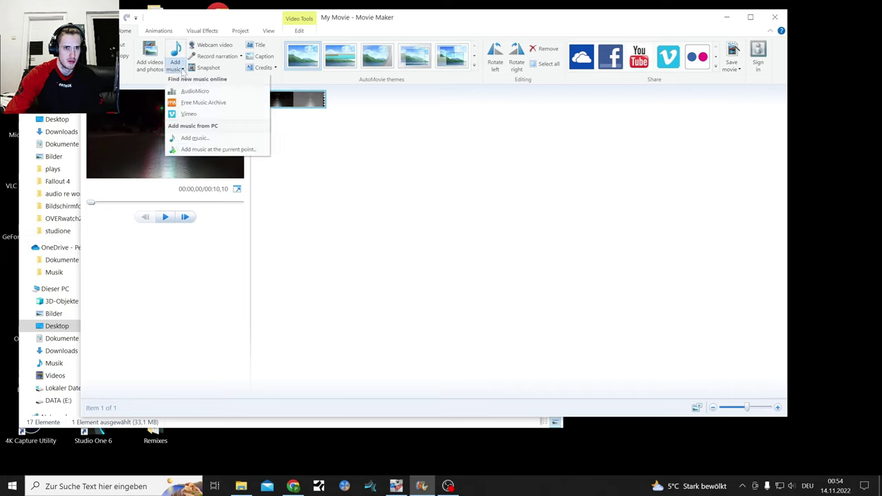
{"action": "left_click", "coordinate": [498, 177]}
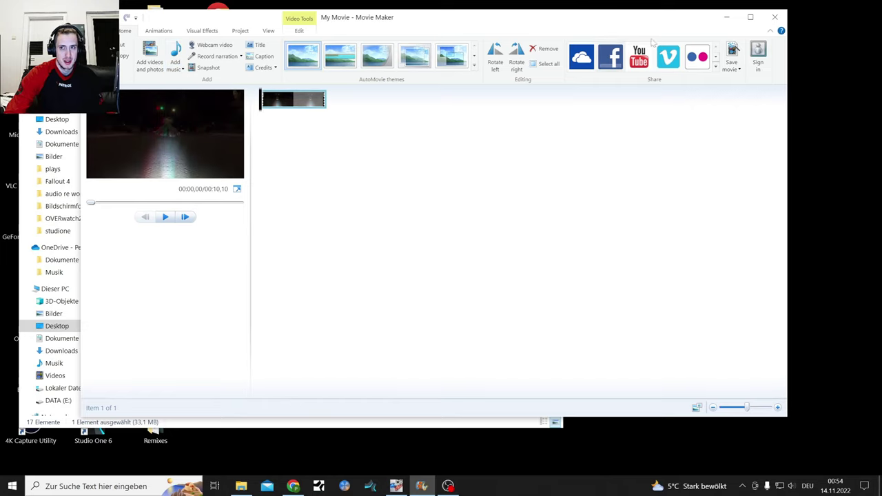
{"action": "left_click", "coordinate": [779, 19]}
{"action": "left_click", "coordinate": [457, 220]}
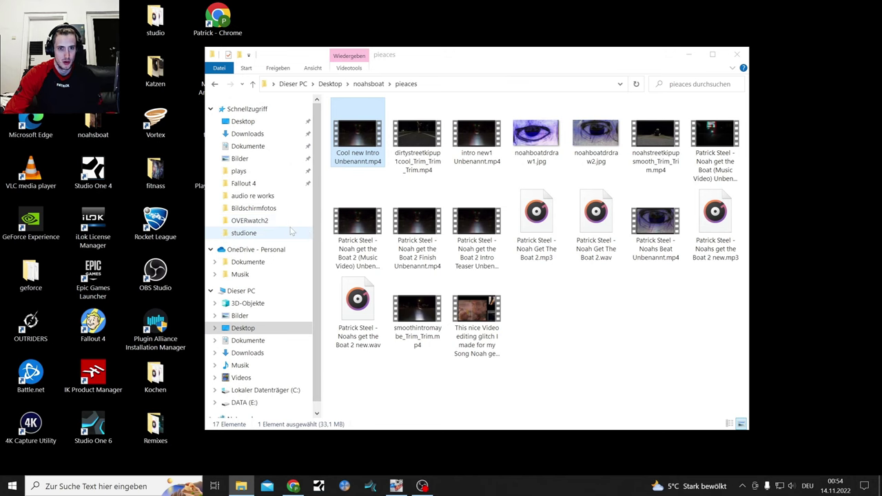
Step: Open the Cool new Intro clip in FilmForth and detach its audio onto its own track
{"action": "left_click", "coordinate": [399, 481]}
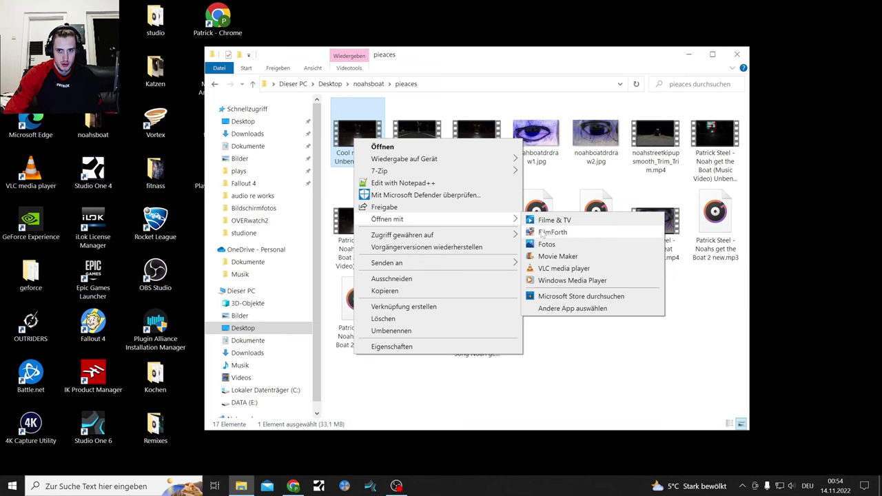
{"action": "left_click", "coordinate": [542, 234]}
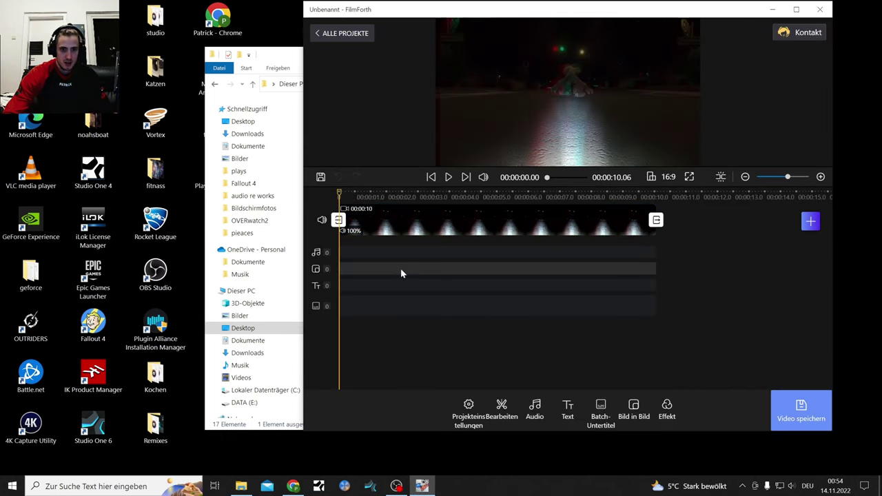
{"action": "left_click", "coordinate": [428, 229]}
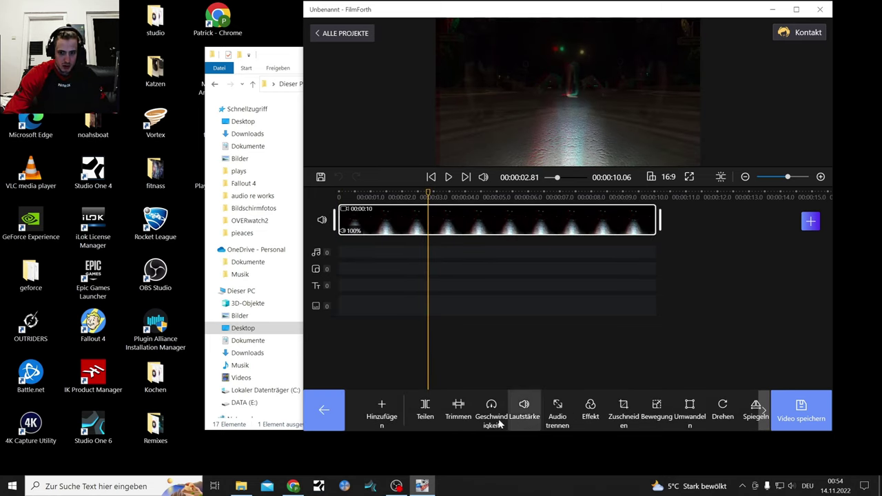
{"action": "left_click", "coordinate": [558, 414]}
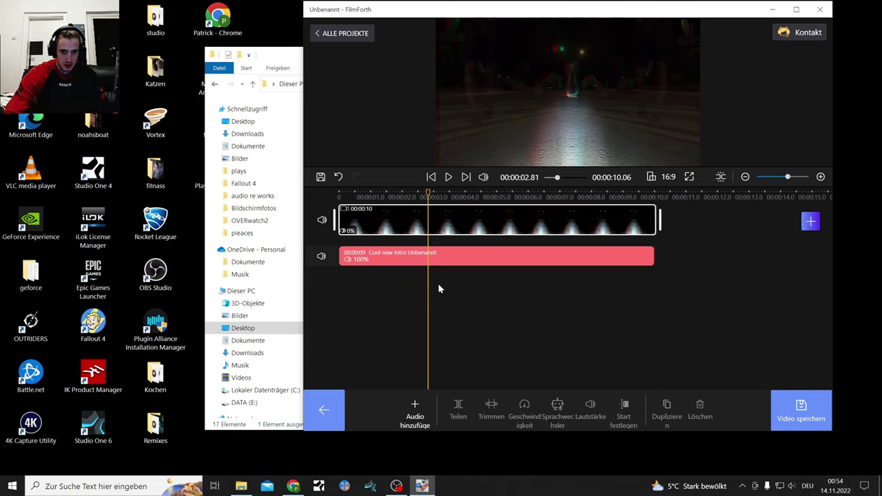
Step: Split the separated audio at 2.8 s and lower the first piece's volume to 25%
{"action": "left_click", "coordinate": [324, 410]}
{"action": "left_click", "coordinate": [448, 258]}
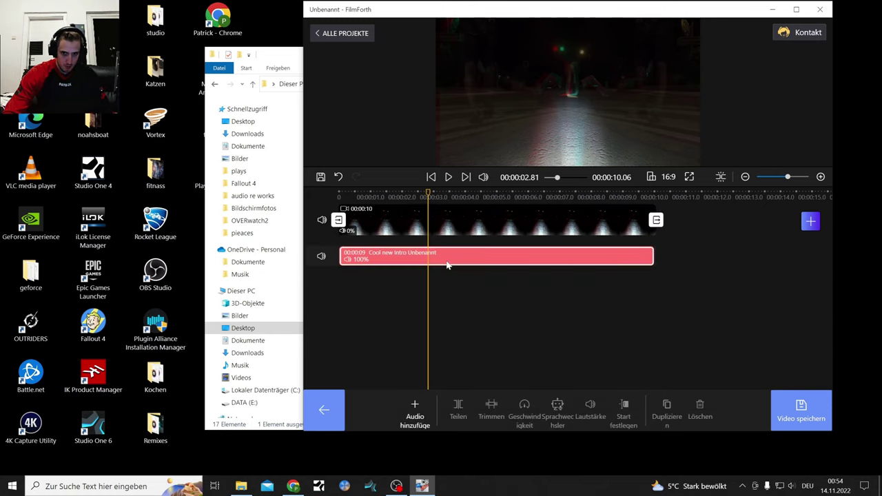
{"action": "left_click", "coordinate": [458, 407]}
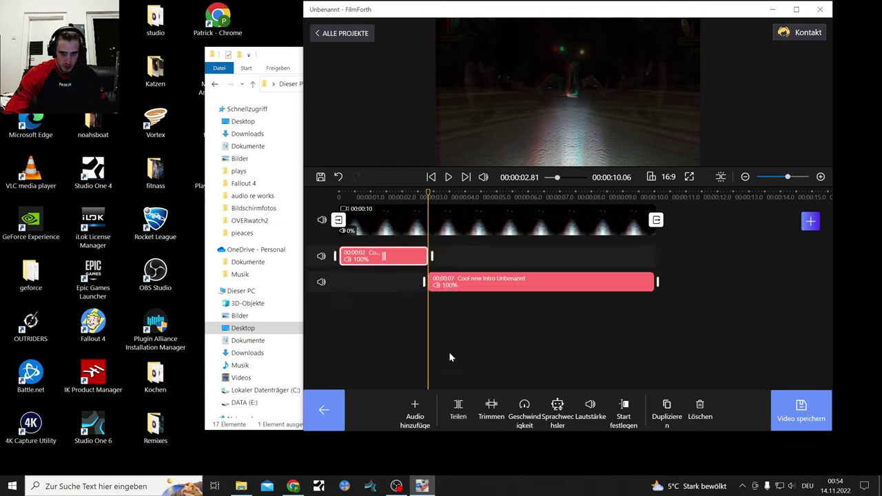
{"action": "left_click", "coordinate": [590, 409]}
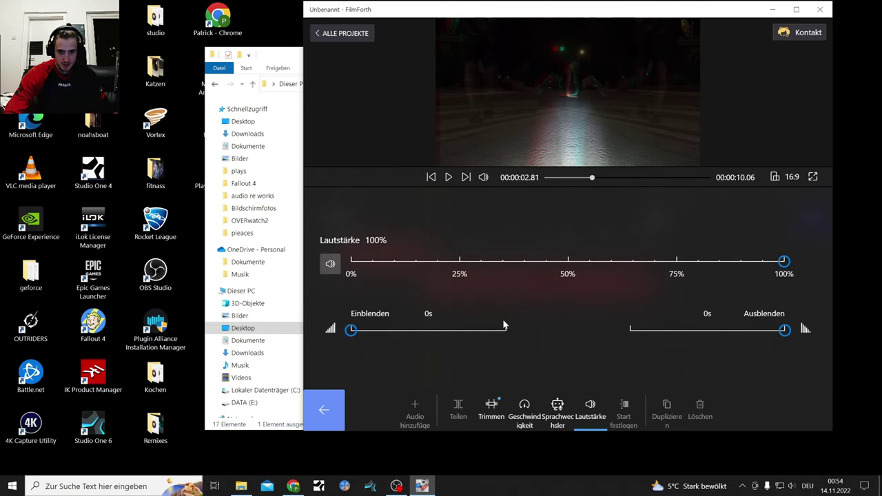
{"action": "left_click_drag", "start_coordinate": [509, 269], "coordinate": [459, 261]}
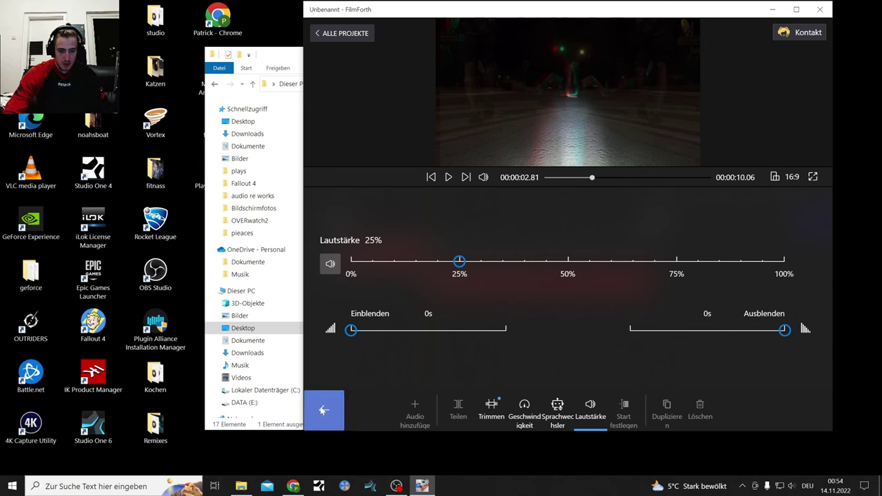
Step: Give the first audio piece a 5-second fade-in, then reselect the video clip from the start
{"action": "left_click", "coordinate": [324, 409]}
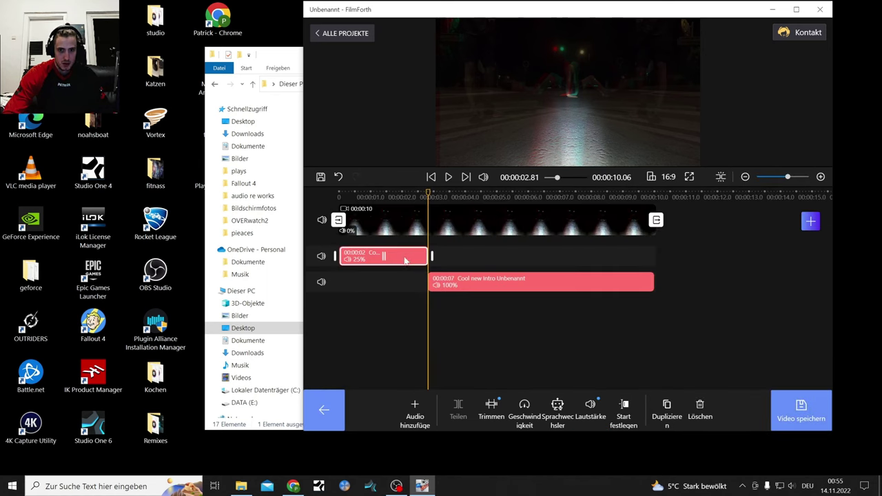
{"action": "left_click", "coordinate": [590, 410]}
{"action": "left_click_drag", "start_coordinate": [351, 330], "coordinate": [505, 330]}
{"action": "left_click", "coordinate": [324, 409]}
{"action": "left_click", "coordinate": [373, 198]}
{"action": "left_click", "coordinate": [358, 211]}
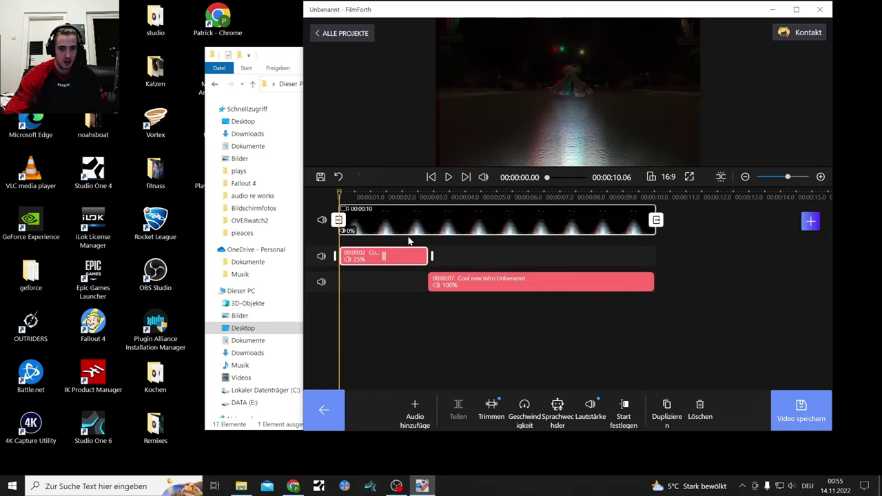
Step: Insert the meme picture from the Bilder folder as a picture-in-picture overlay
{"action": "left_click", "coordinate": [324, 409]}
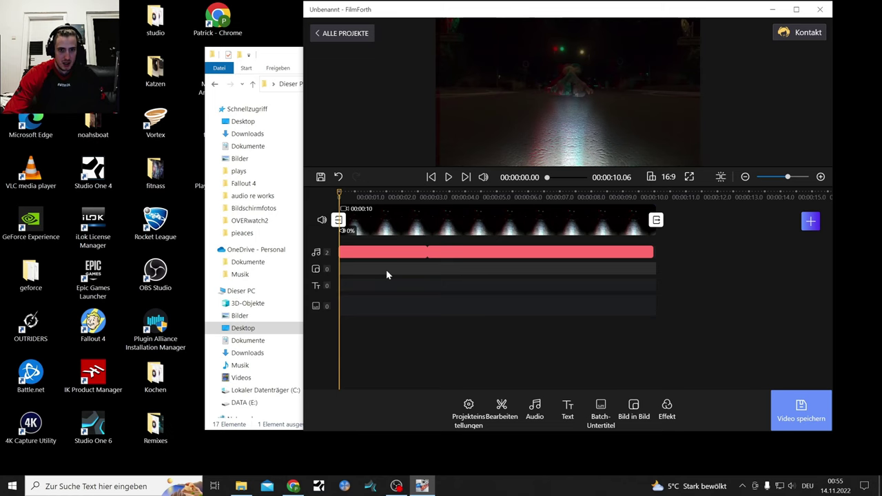
{"action": "left_click", "coordinate": [385, 270]}
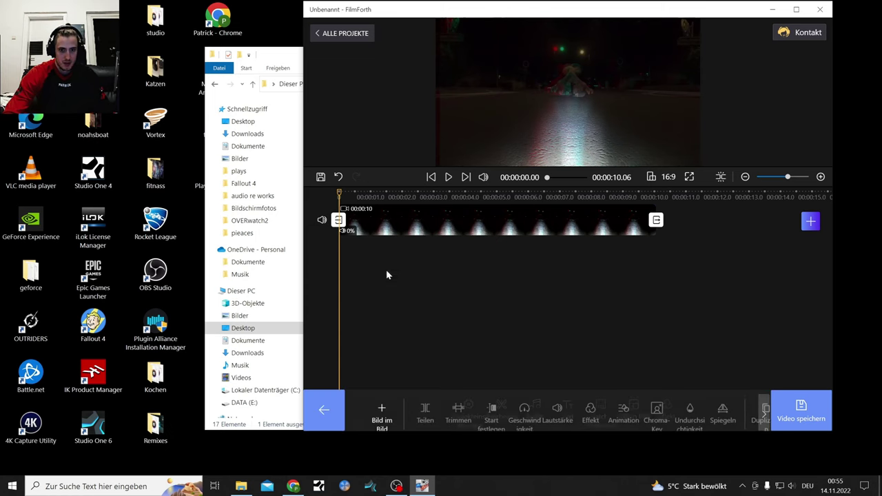
{"action": "left_click", "coordinate": [381, 412]}
{"action": "left_click", "coordinate": [401, 325]}
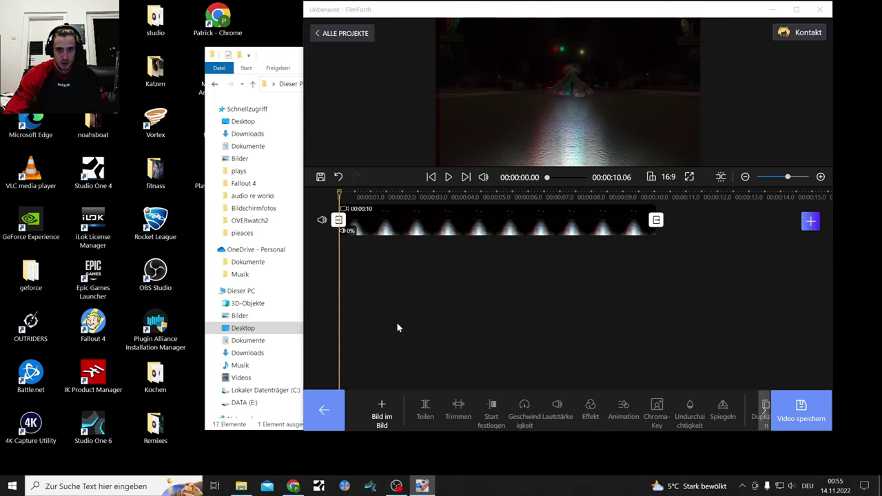
{"action": "scroll", "coordinate": [348, 75], "scroll_direction": "up", "scroll_amount": 2}
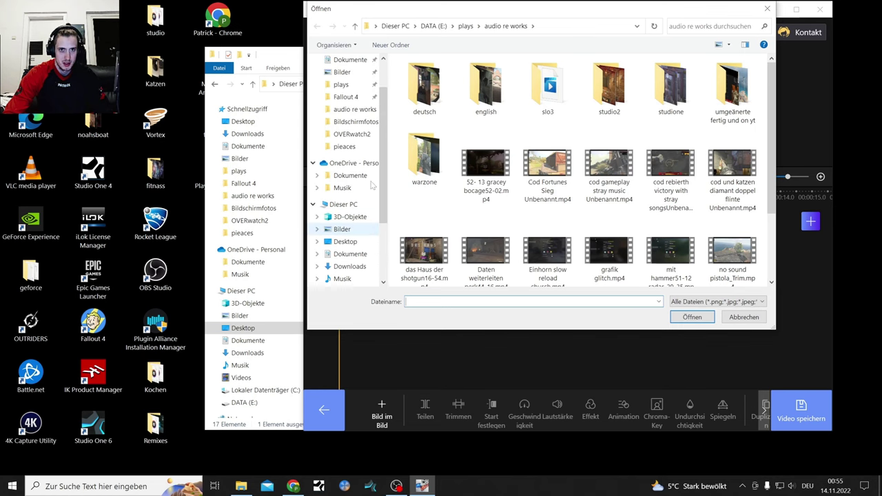
{"action": "left_click", "coordinate": [342, 84]}
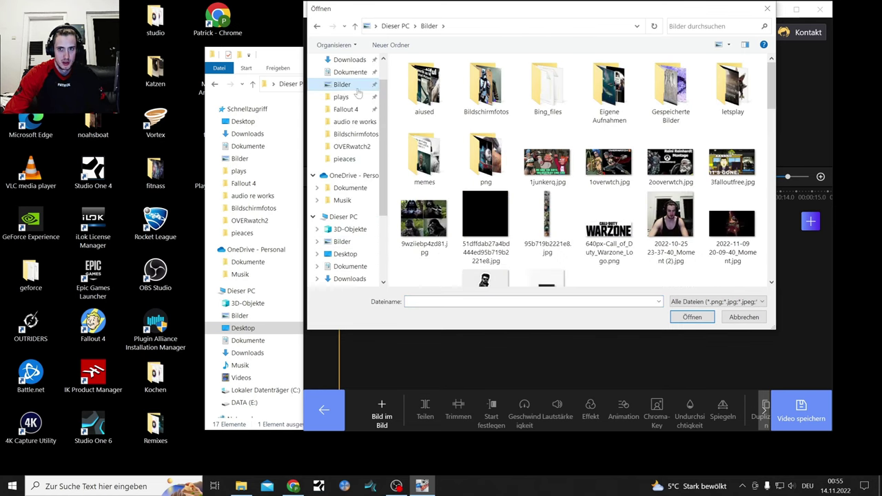
{"action": "double_click", "coordinate": [547, 169]}
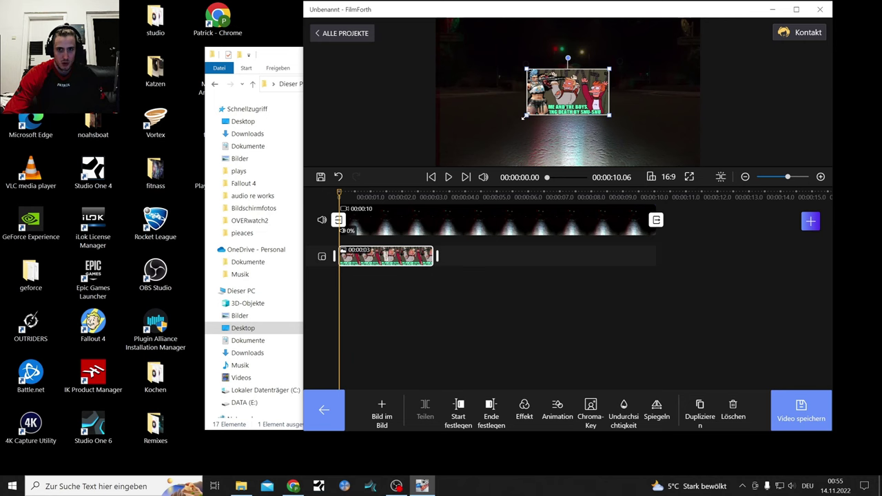
Step: Enlarge the meme overlay, stretch it to about 4 s, then delete it
{"action": "left_click_drag", "start_coordinate": [609, 66], "coordinate": [672, 66]}
{"action": "left_click_drag", "start_coordinate": [457, 155], "coordinate": [448, 160]}
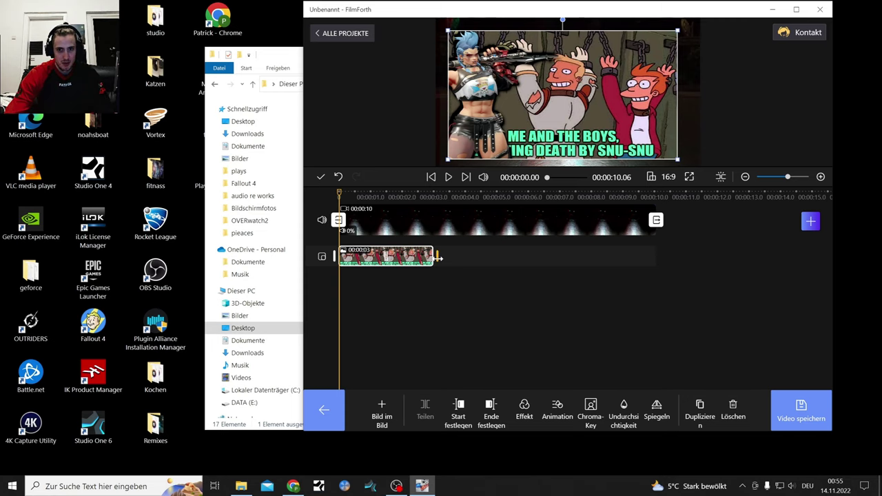
{"action": "left_click_drag", "start_coordinate": [437, 258], "coordinate": [489, 258]}
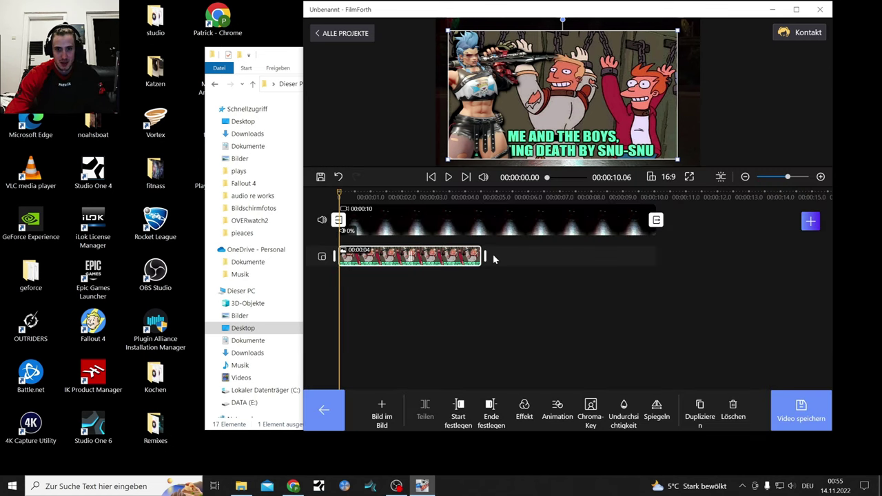
{"action": "left_click", "coordinate": [732, 410]}
Step: Split the night-street video at 00:00:02.56, trim the second part's start, and play it back
{"action": "left_click", "coordinate": [419, 195]}
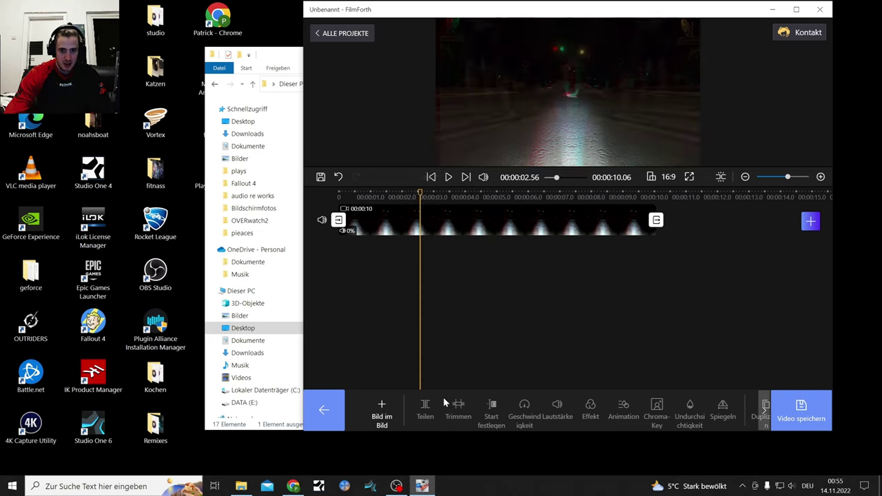
{"action": "left_click", "coordinate": [425, 410]}
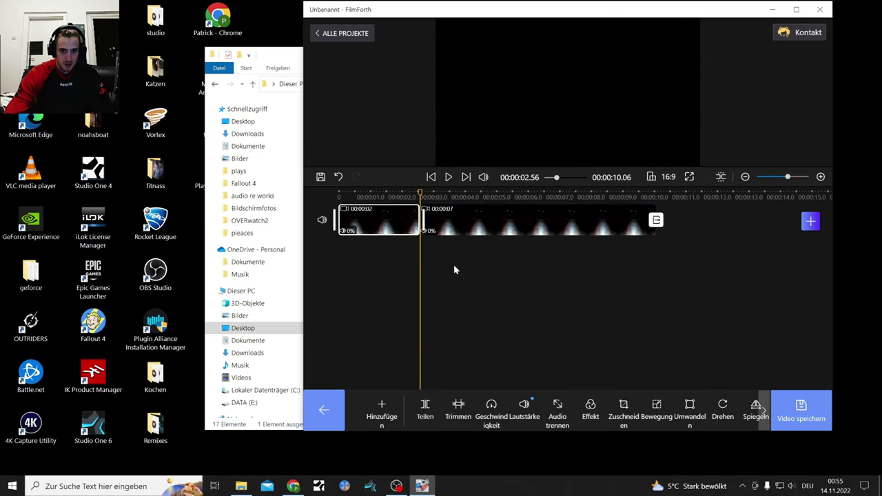
{"action": "mouse_move", "coordinate": [493, 224]}
{"action": "left_mouse_down"}
{"action": "mouse_move", "coordinate": [594, 224]}
{"action": "mouse_move", "coordinate": [501, 231]}
{"action": "left_mouse_up"}
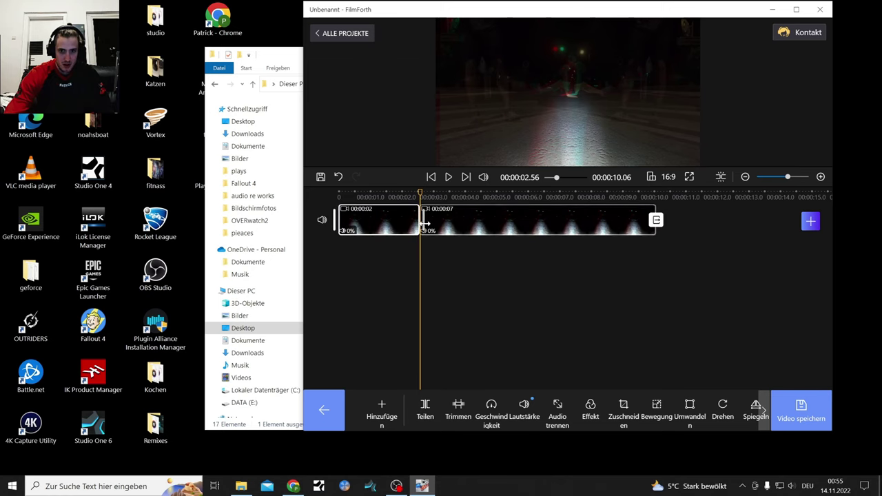
{"action": "left_click_drag", "start_coordinate": [422, 220], "coordinate": [381, 193]}
{"action": "left_click", "coordinate": [448, 177]}
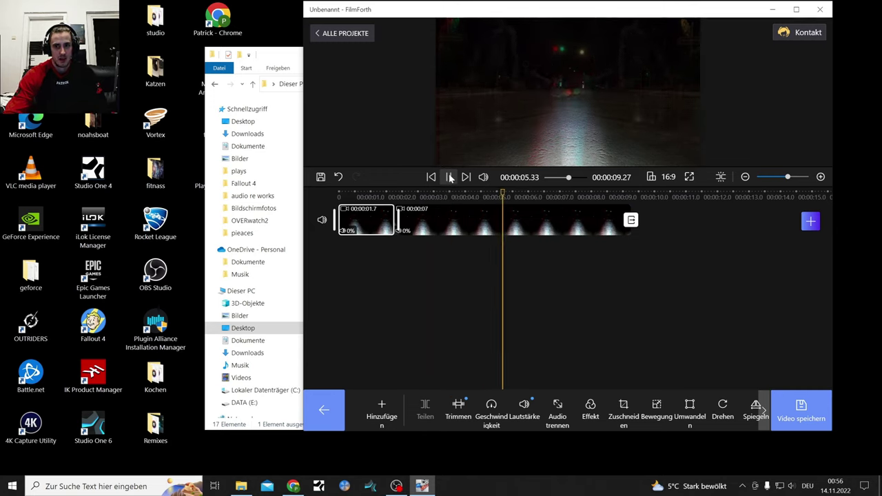
{"action": "left_click", "coordinate": [450, 177]}
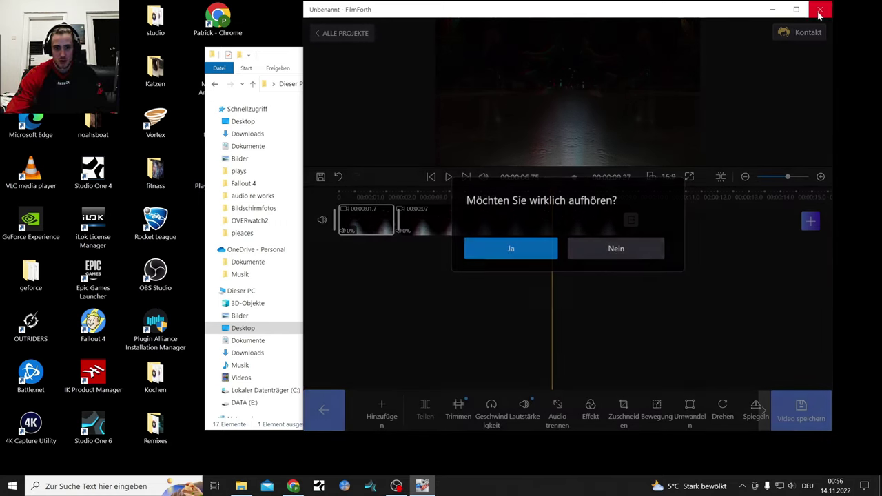
Step: Confirm quitting FilmForth and bring the PreSonus 'failed to write video' thread to the front in Chrome
{"action": "left_click", "coordinate": [537, 249]}
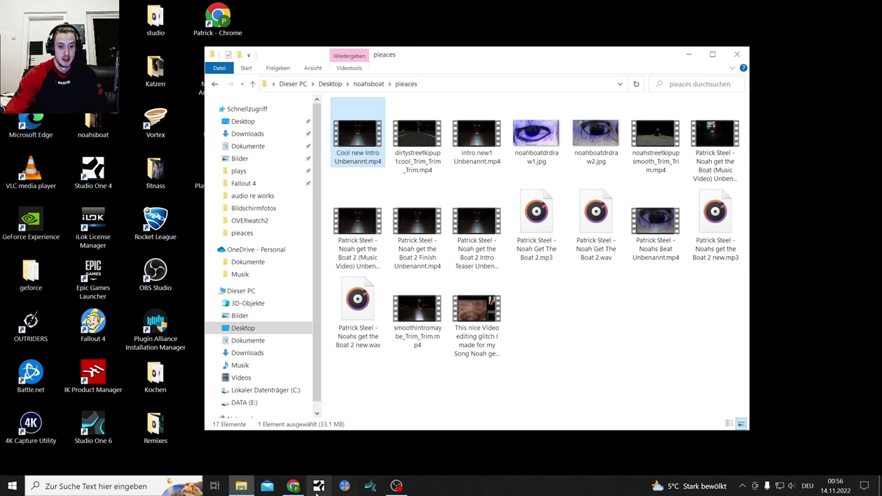
{"action": "left_click", "coordinate": [293, 486]}
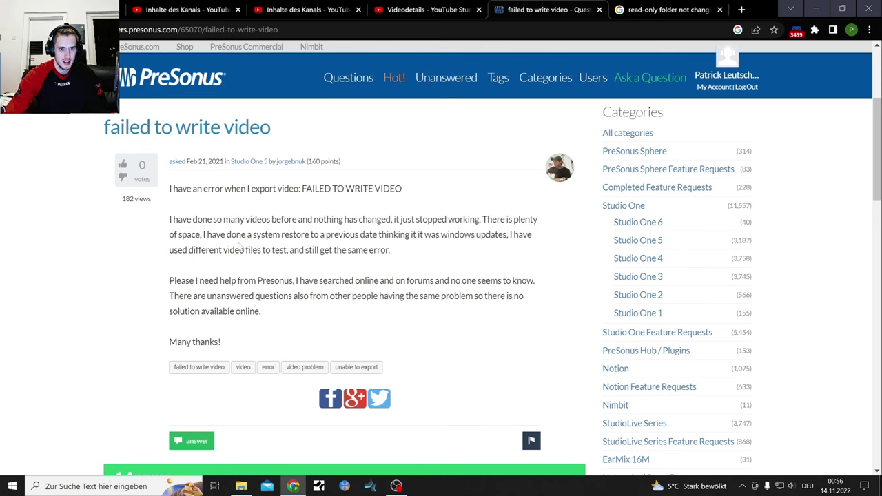
Step: Open the alphr article on read-only folders from the Google results and dismiss its ad
{"action": "scroll", "coordinate": [239, 251], "scroll_direction": "down", "scroll_amount": 4}
{"action": "scroll", "coordinate": [289, 234], "scroll_direction": "up", "scroll_amount": 5}
{"action": "left_click", "coordinate": [658, 7]}
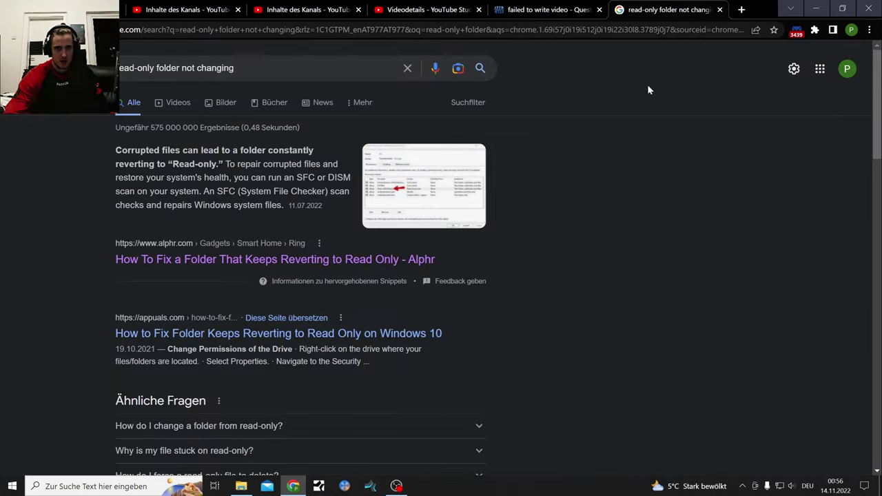
{"action": "left_click", "coordinate": [267, 260]}
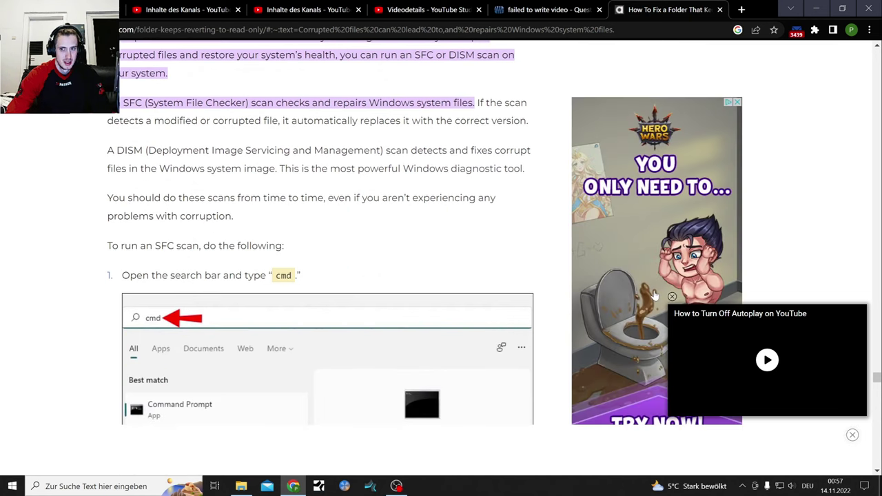
{"action": "left_click", "coordinate": [735, 103]}
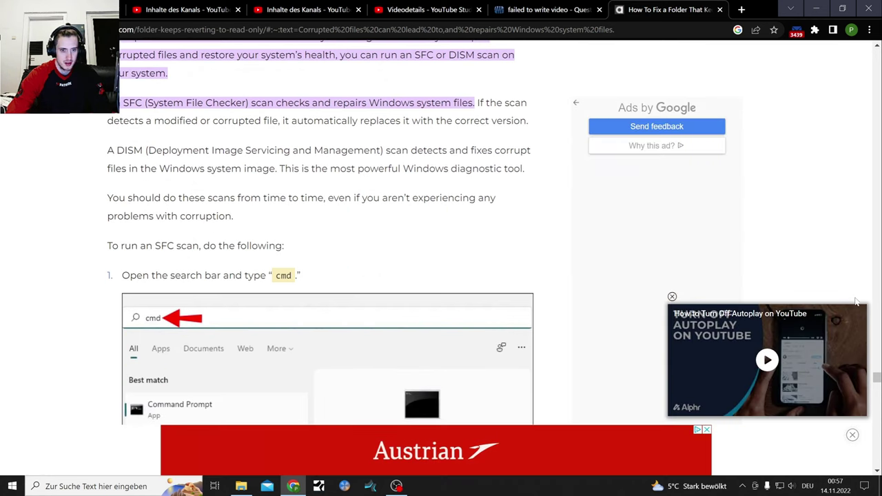
Step: Read down through the article's SFC scan steps, then close the alphr tab
{"action": "scroll", "coordinate": [795, 290], "scroll_direction": "down", "scroll_amount": 2}
{"action": "scroll", "coordinate": [795, 289], "scroll_direction": "down", "scroll_amount": 1}
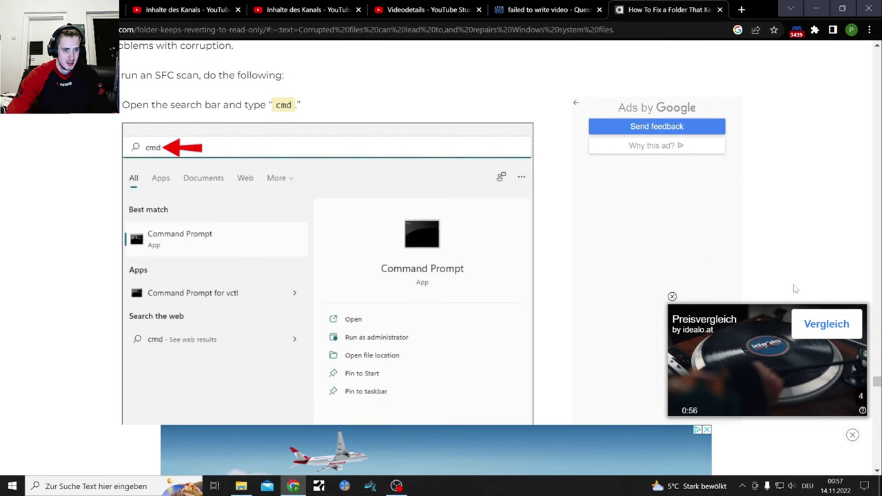
{"action": "scroll", "coordinate": [795, 288], "scroll_direction": "down", "scroll_amount": 6}
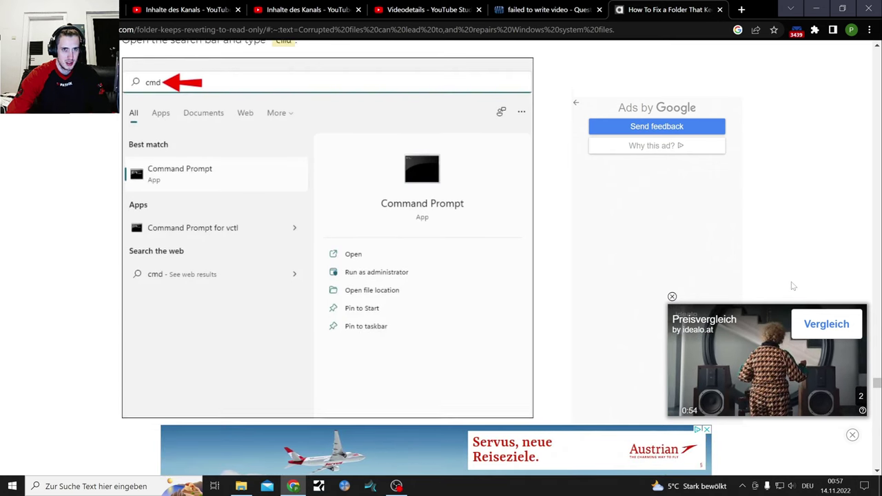
{"action": "scroll", "coordinate": [713, 275], "scroll_direction": "down", "scroll_amount": 2}
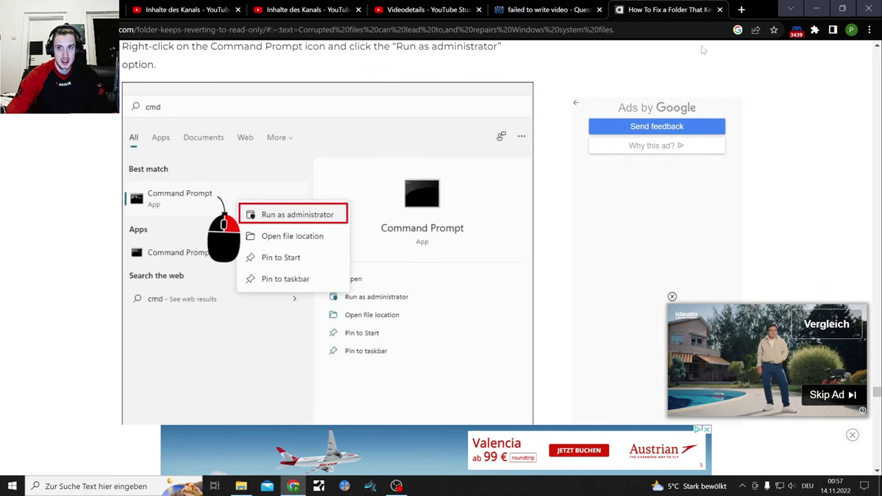
{"action": "left_click", "coordinate": [720, 10]}
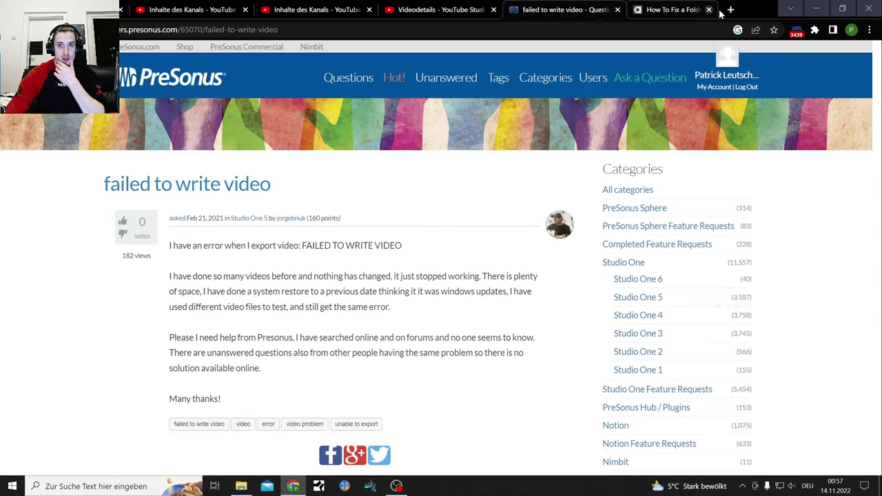
Step: Minimise Chrome, nudge the File Explorer window, and open the audio re works folder
{"action": "left_click", "coordinate": [816, 9]}
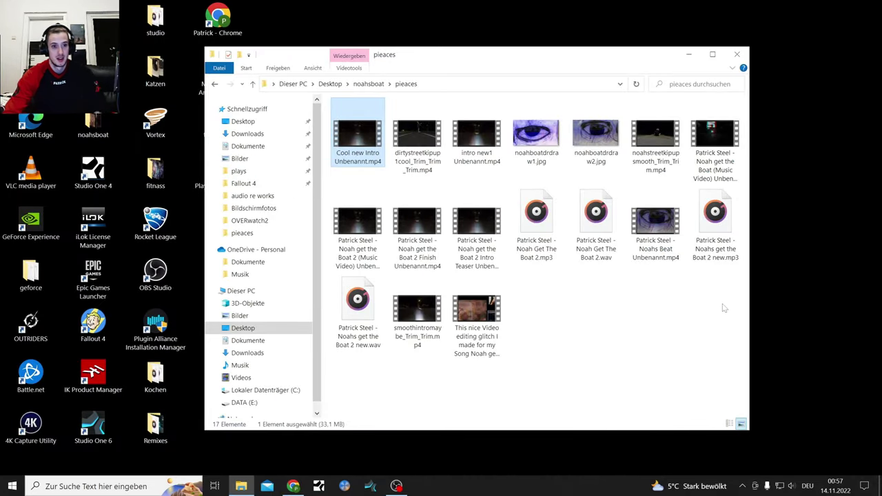
{"action": "left_click_drag", "start_coordinate": [570, 62], "coordinate": [611, 52]}
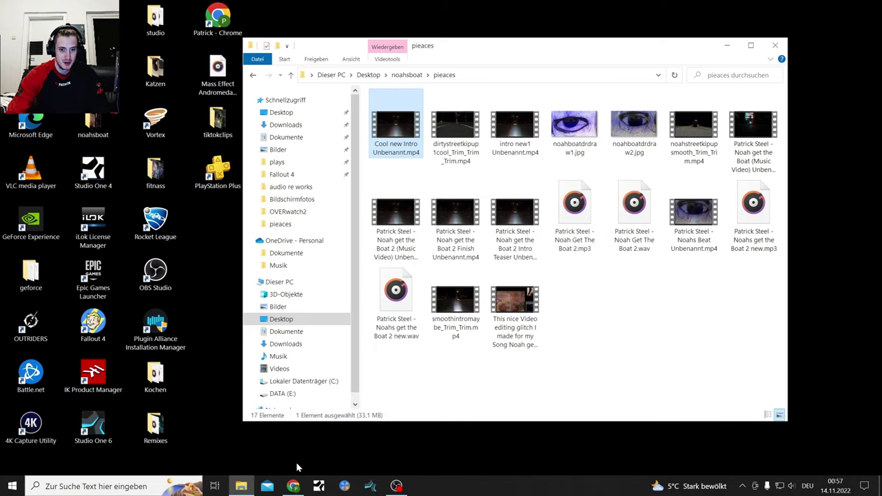
{"action": "mouse_move", "coordinate": [395, 486]}
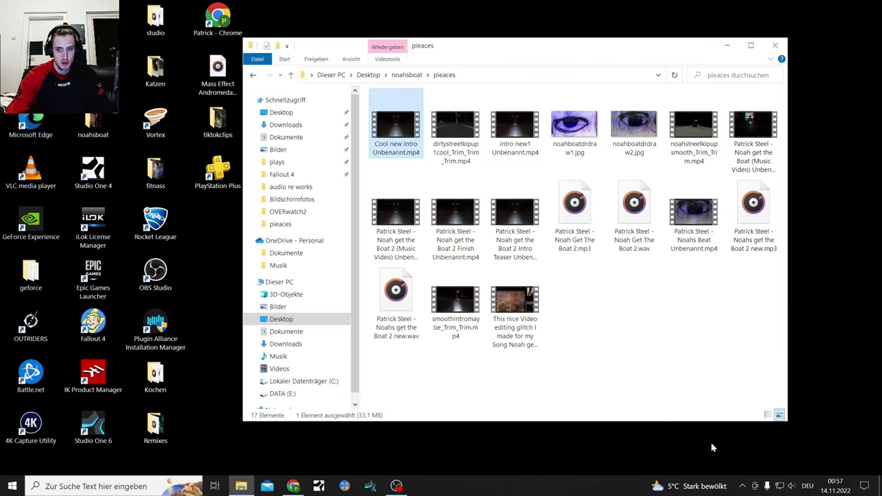
{"action": "left_click", "coordinate": [815, 412]}
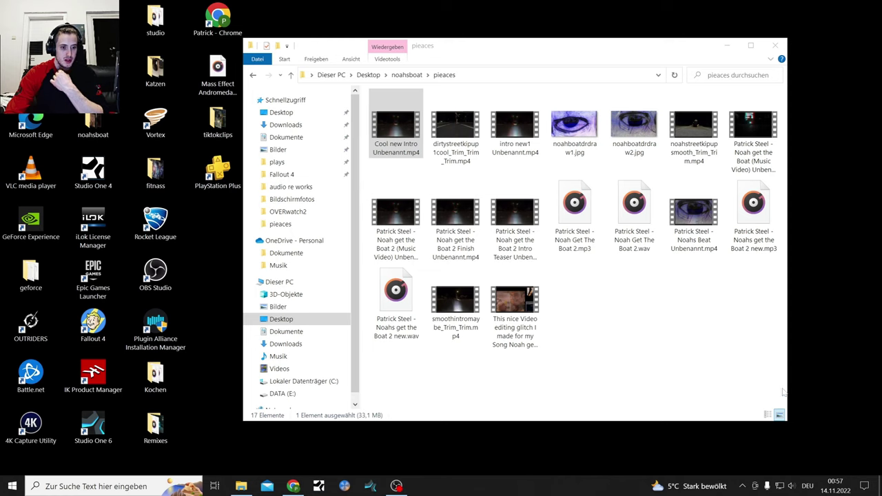
{"action": "left_click", "coordinate": [289, 186]}
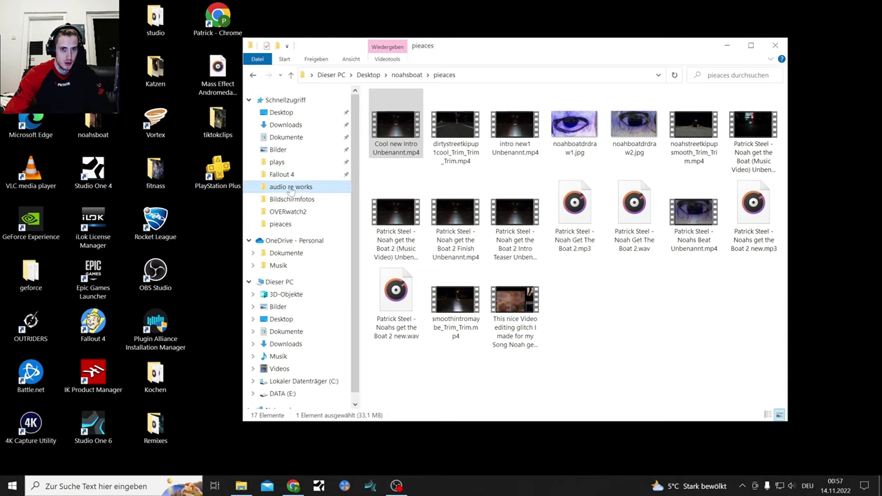
Step: Open the studio2 folder, cancel the thumbnail picker, and switch to OBS Studio
{"action": "double_click", "coordinate": [551, 124]}
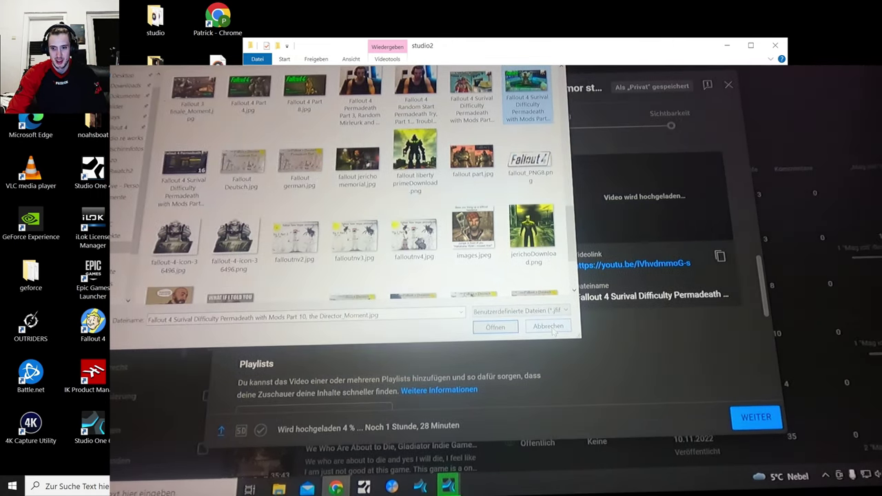
{"action": "left_click", "coordinate": [541, 329]}
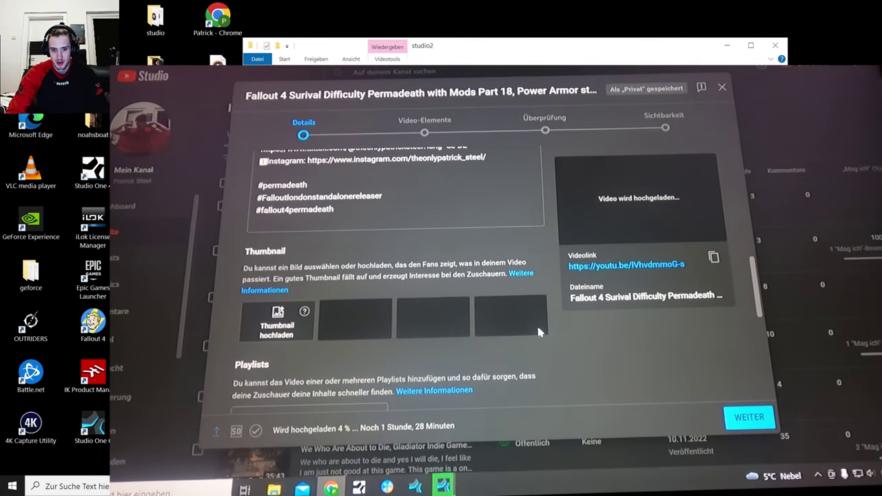
{"action": "key", "text": "alt+Tab"}
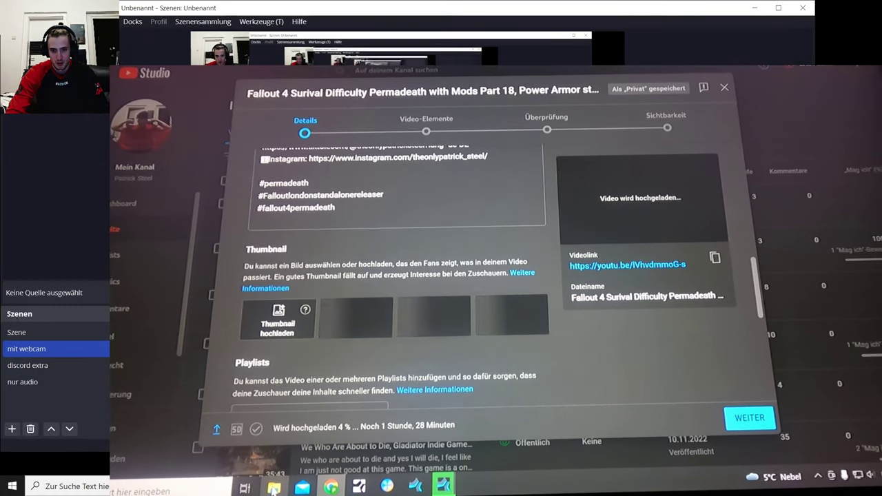